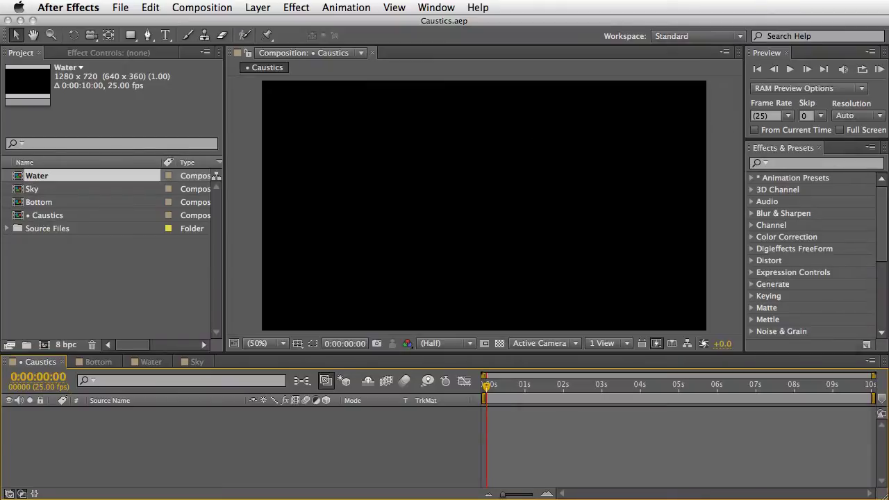
Step: Create a new black solid layer in the Caustics comp
{"action": "key", "text": "ctrl+y"}
{"action": "left_click_drag", "start_coordinate": [646, 149], "coordinate": [388, 91]}
{"action": "left_click", "coordinate": [545, 350]}
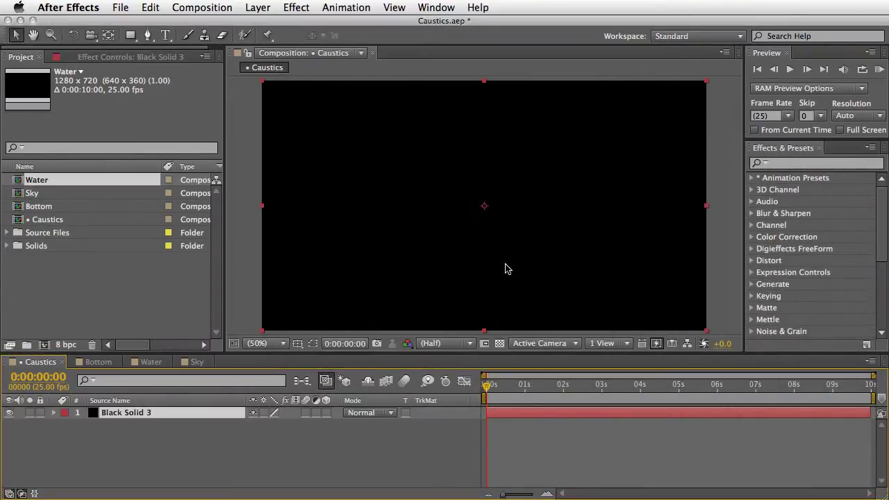
Step: Apply the Simulation > Caustics effect to the solid and review its default parameters
{"action": "left_click", "coordinate": [287, 7]}
{"action": "mouse_move", "coordinate": [316, 297]}
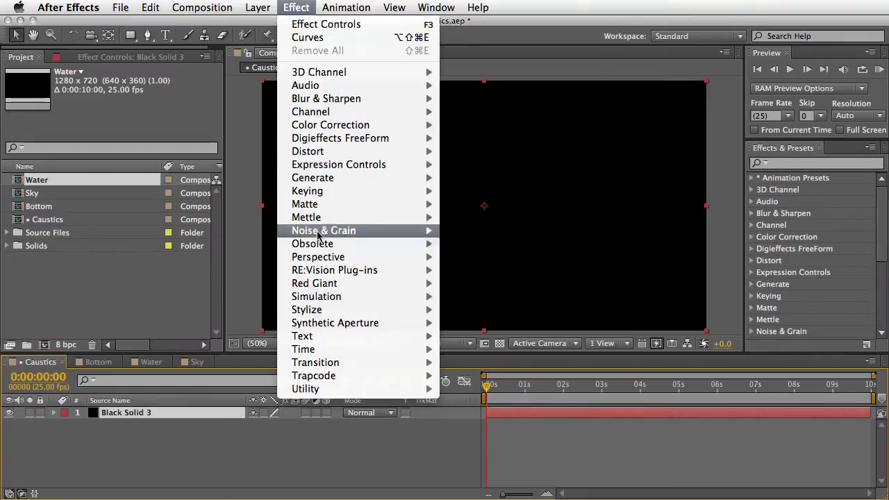
{"action": "left_click", "coordinate": [475, 310]}
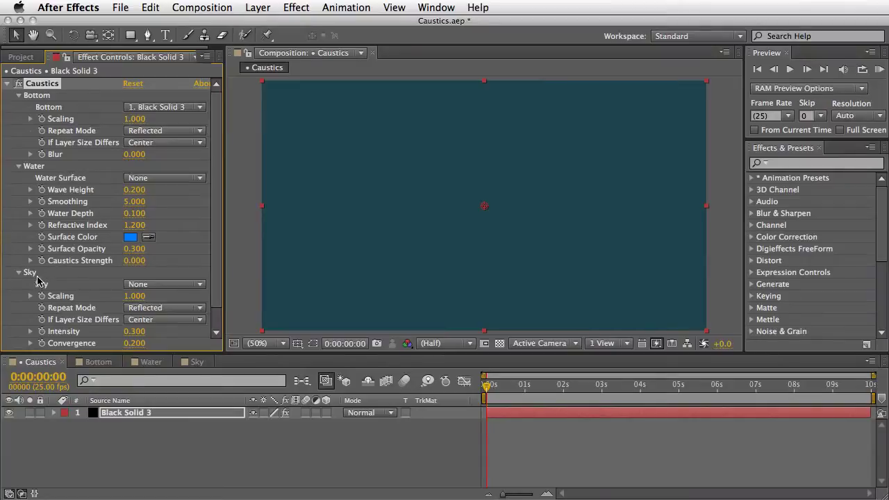
{"action": "scroll", "coordinate": [220, 252], "scroll_direction": "down", "scroll_amount": 2}
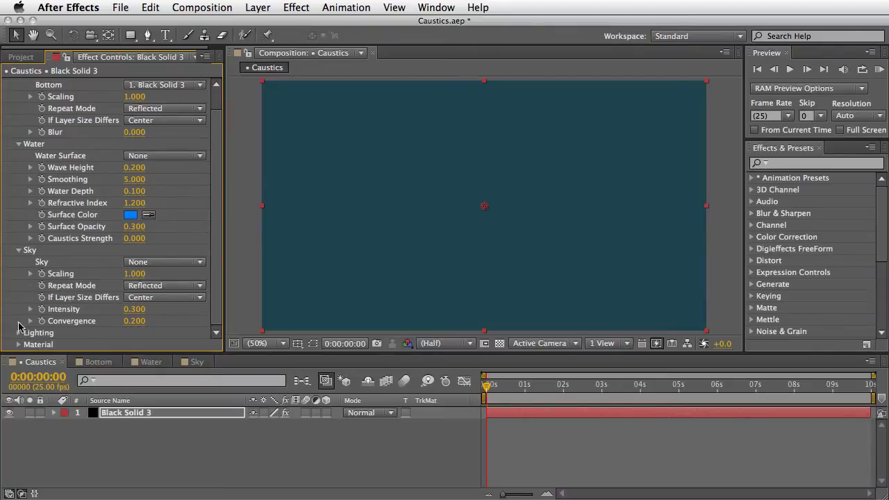
{"action": "scroll", "coordinate": [217, 120], "scroll_direction": "up", "scroll_amount": 2}
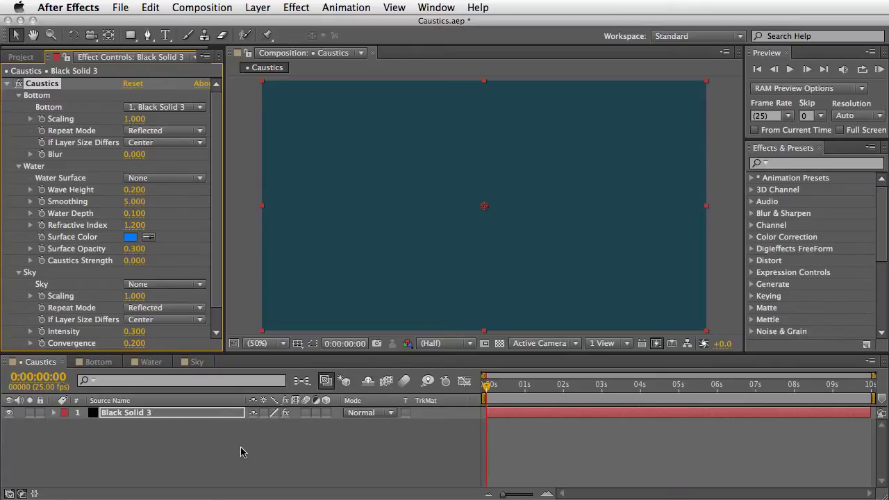
Step: In the Bottom comp, enable CC RepeTile on the stone tile; try Expand Right, then undo it
{"action": "left_click", "coordinate": [97, 363]}
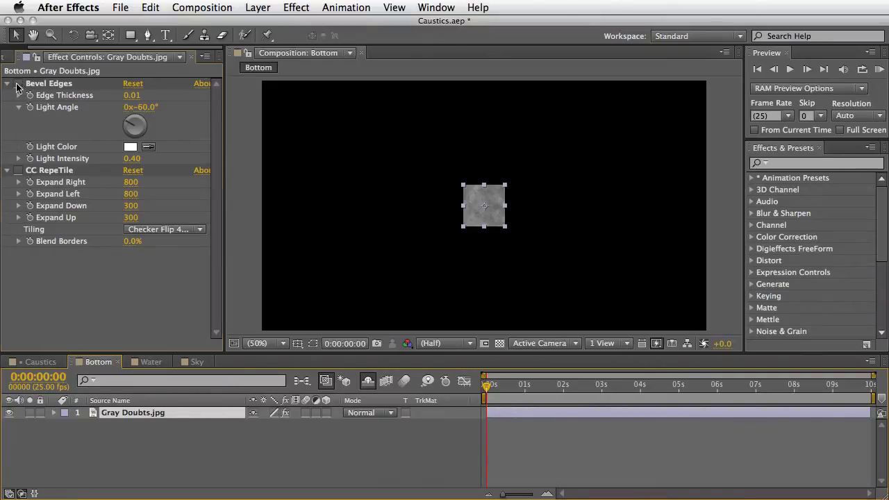
{"action": "left_click", "coordinate": [34, 101]}
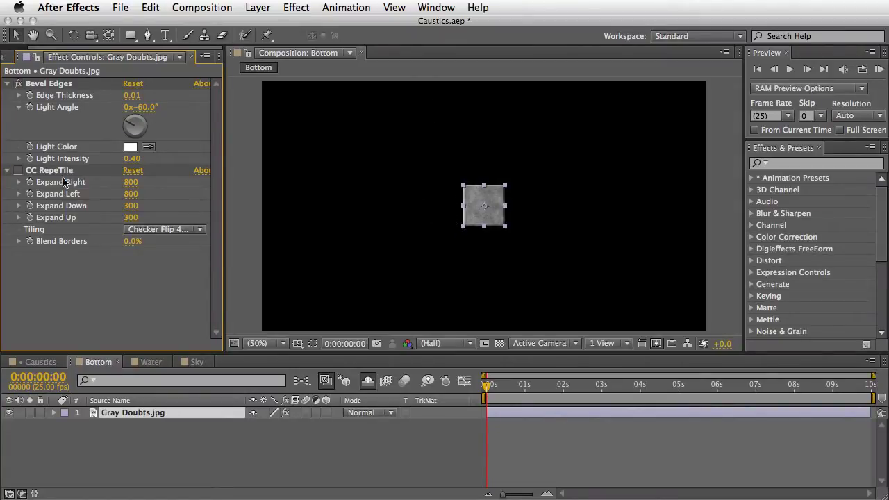
{"action": "left_click", "coordinate": [19, 170]}
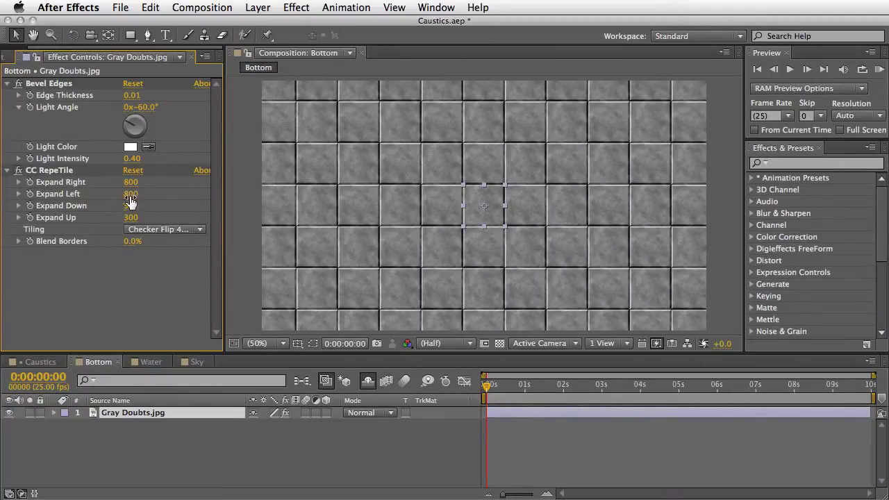
{"action": "left_click_drag", "start_coordinate": [130, 182], "coordinate": [97, 186]}
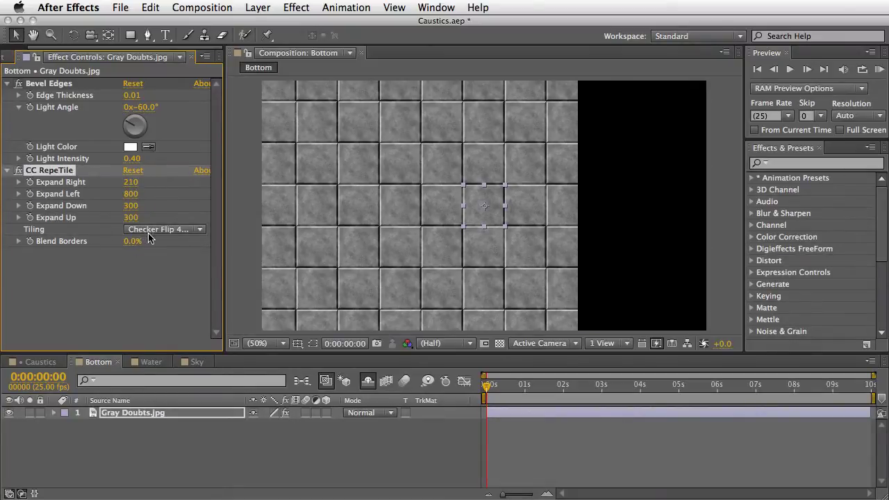
{"action": "key", "text": "ctrl+z"}
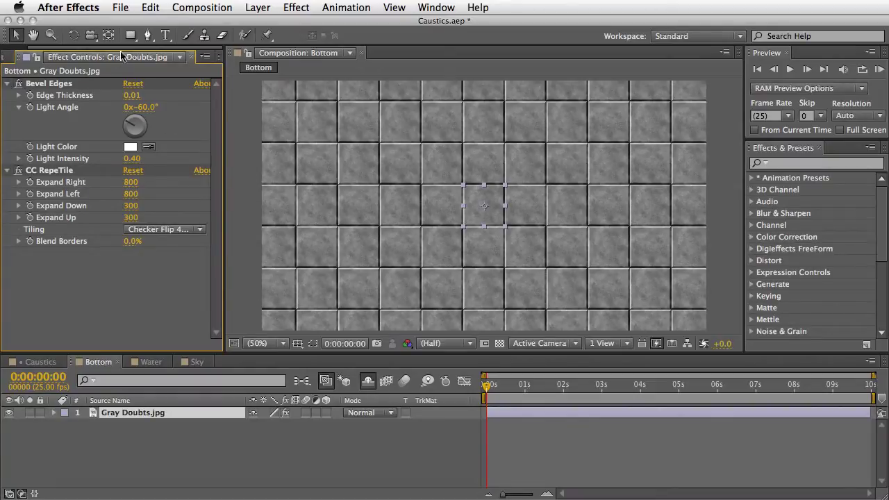
Step: Place the Bottom comp into Caustics and delete the old black solid layer
{"action": "left_click", "coordinate": [27, 59]}
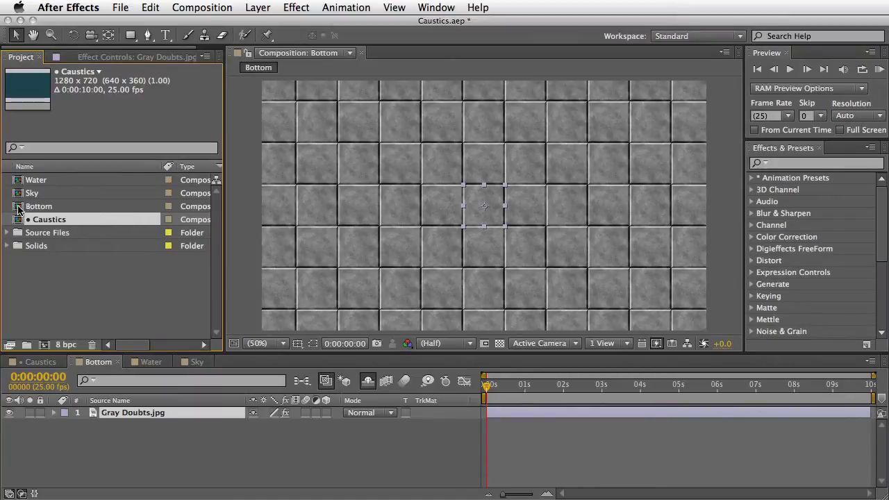
{"action": "left_click_drag", "start_coordinate": [26, 208], "coordinate": [24, 220]}
{"action": "left_click", "coordinate": [122, 425]}
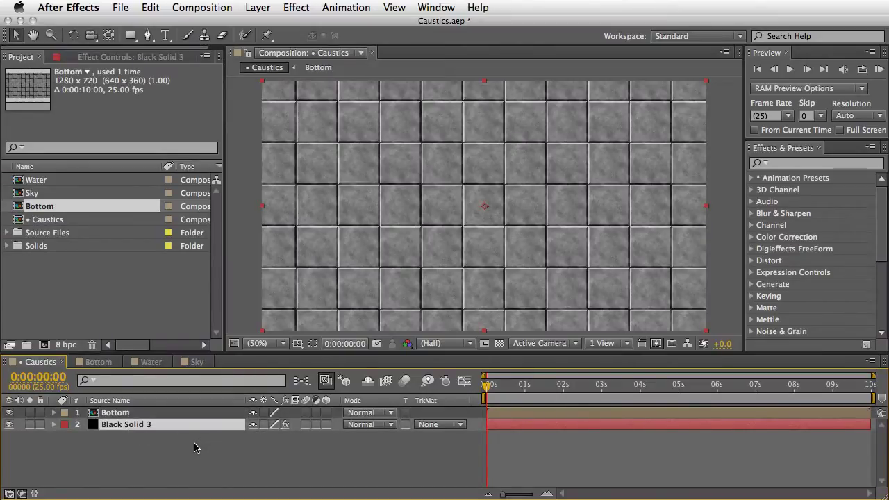
{"action": "key", "text": "Delete"}
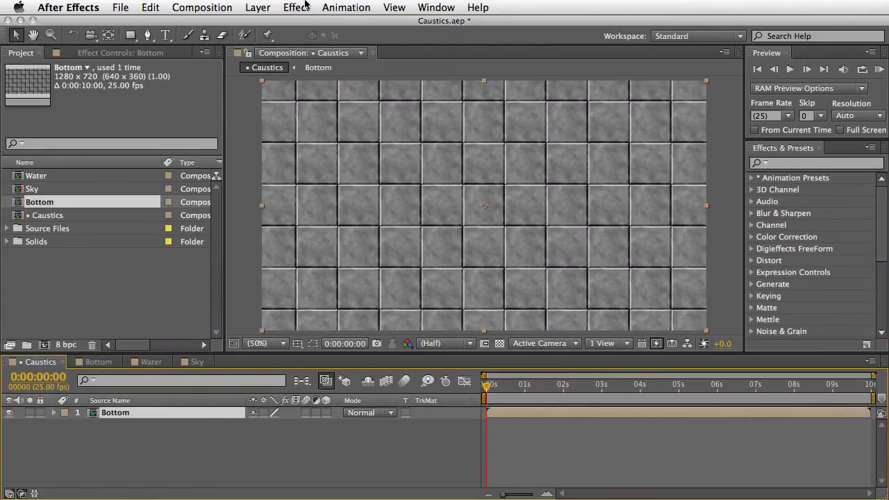
Step: Apply the Caustics effect to the Bottom layer and scrub ahead to about four seconds
{"action": "left_click", "coordinate": [296, 7]}
{"action": "left_click", "coordinate": [309, 38]}
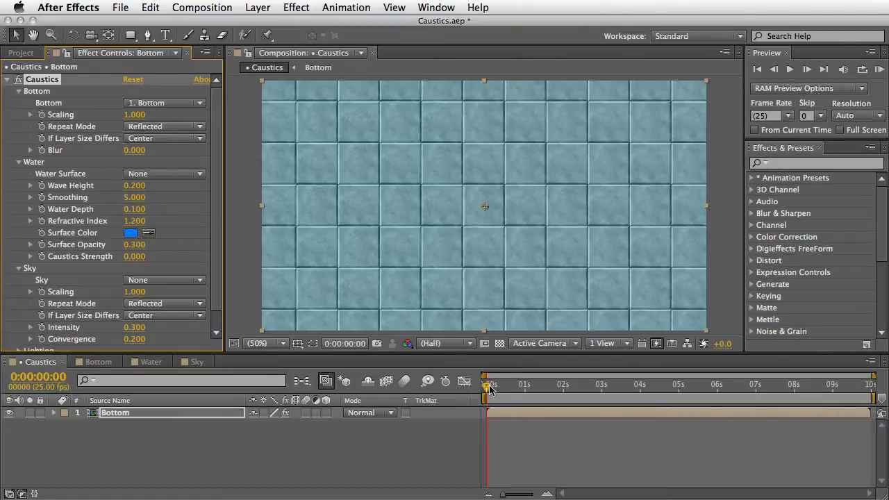
{"action": "mouse_move", "coordinate": [487, 386]}
{"action": "left_mouse_down"}
{"action": "mouse_move", "coordinate": [624, 385]}
{"action": "mouse_move", "coordinate": [486, 399]}
{"action": "left_mouse_up"}
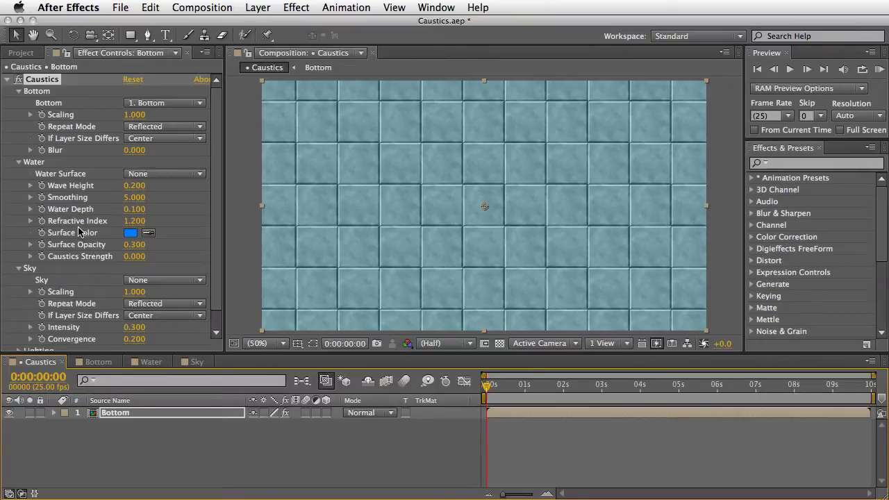
Step: Create a new solid layer in the Water comp
{"action": "left_click", "coordinate": [152, 362]}
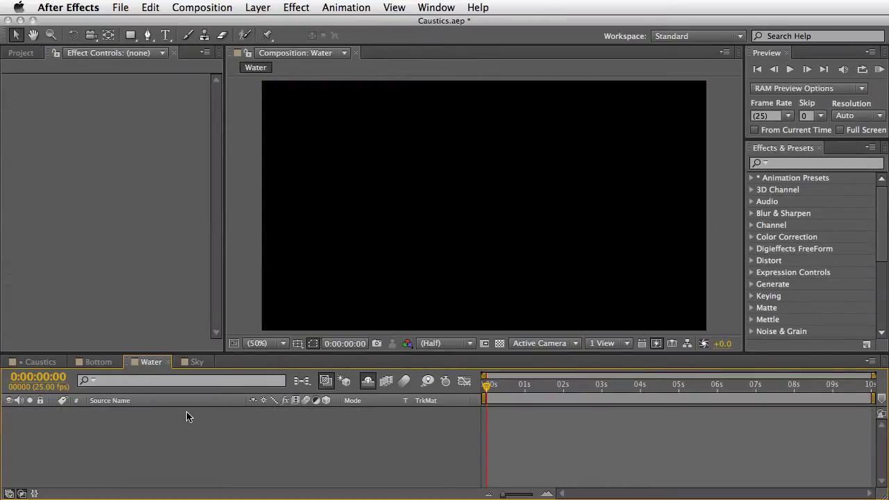
{"action": "key", "text": "ctrl+y"}
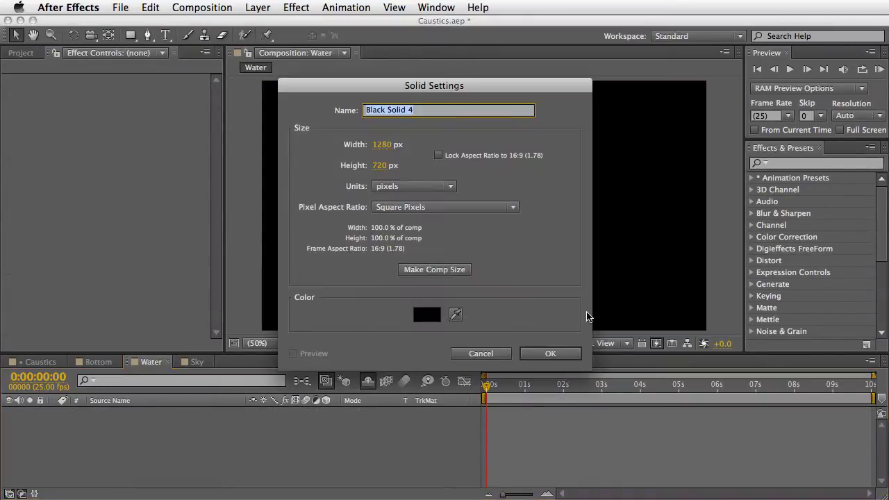
{"action": "left_click", "coordinate": [550, 354]}
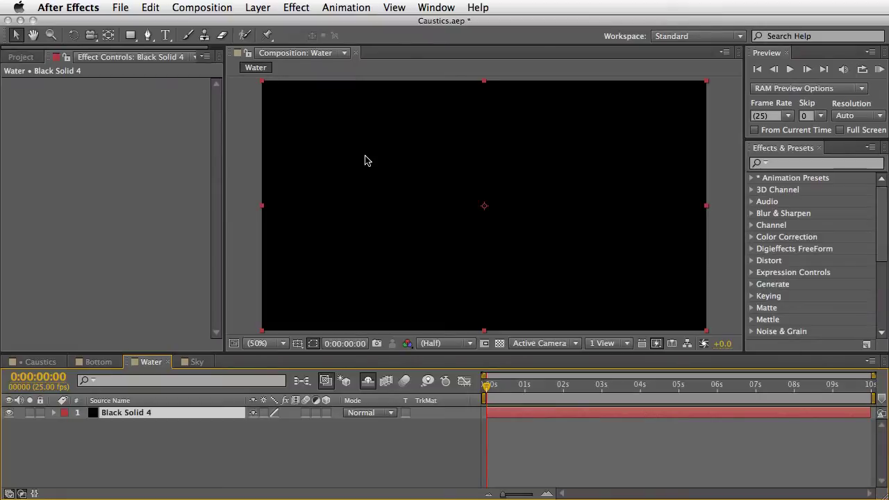
Step: Apply Swirly-type Fractal Noise to the solid with Scale 300
{"action": "left_click", "coordinate": [295, 6]}
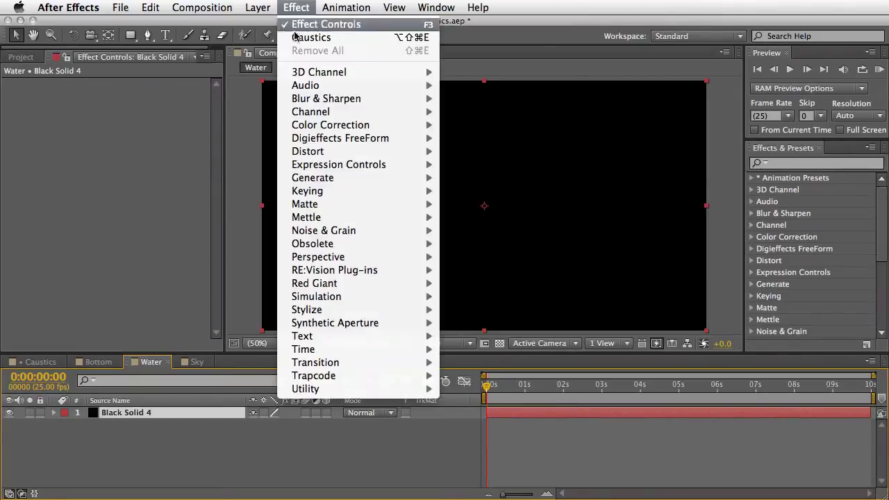
{"action": "mouse_move", "coordinate": [324, 231]}
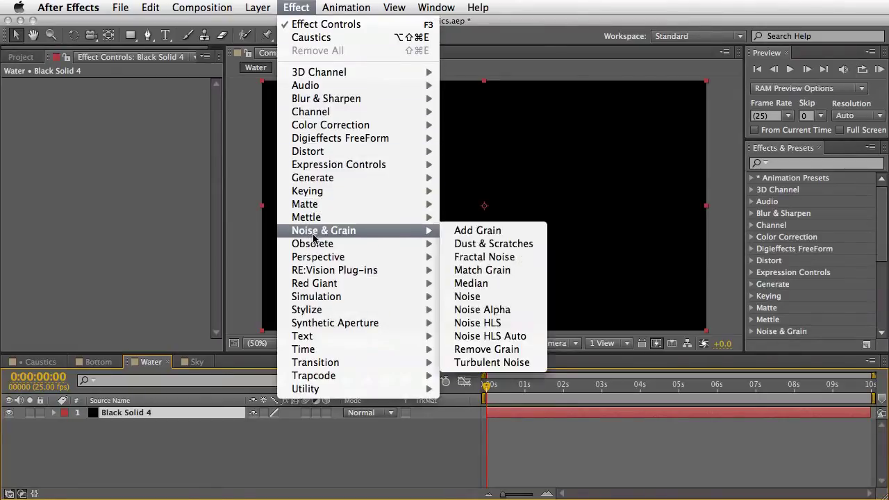
{"action": "left_click", "coordinate": [500, 259]}
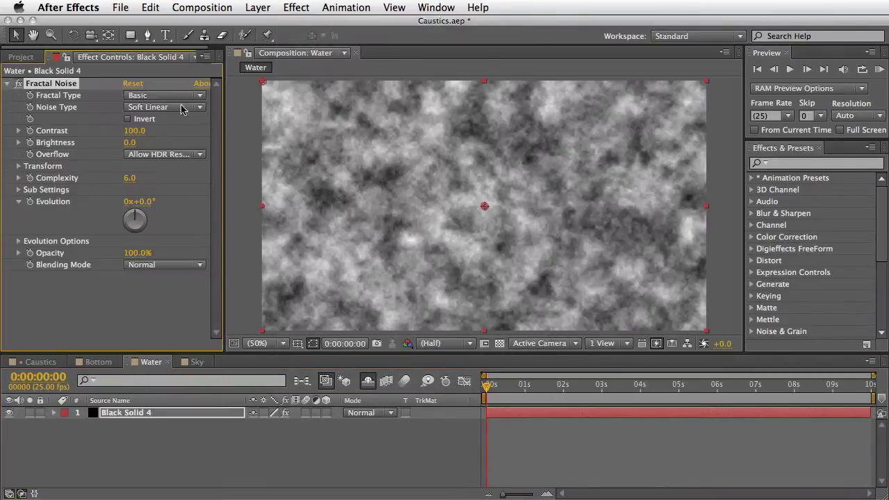
{"action": "left_click", "coordinate": [167, 97]}
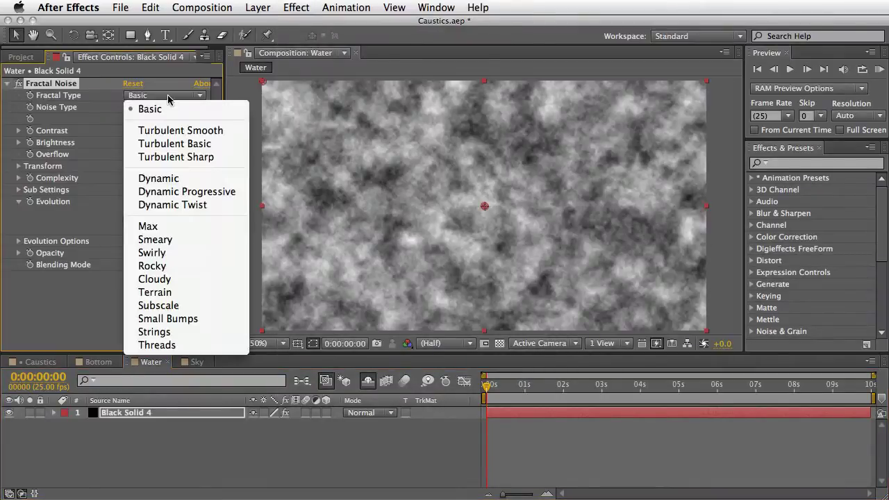
{"action": "left_click", "coordinate": [188, 253]}
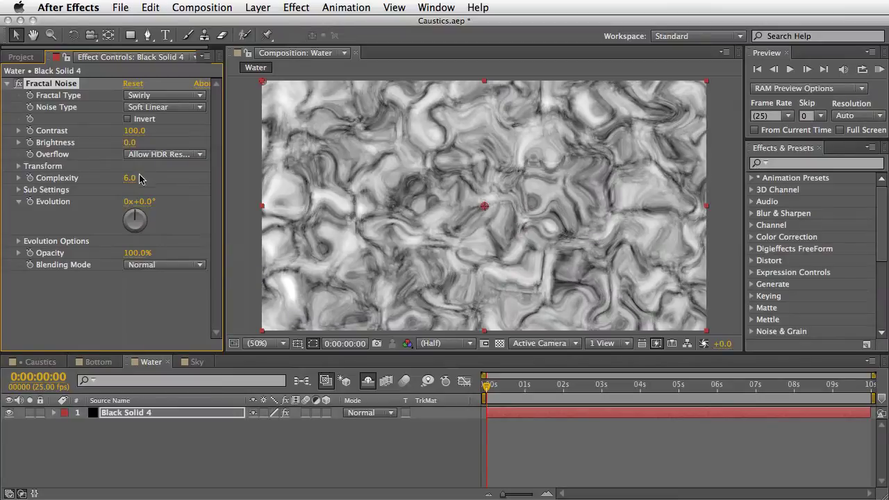
{"action": "left_click", "coordinate": [19, 166]}
{"action": "left_click", "coordinate": [135, 203]}
{"action": "type", "text": "30"}
{"action": "key", "text": "Return"}
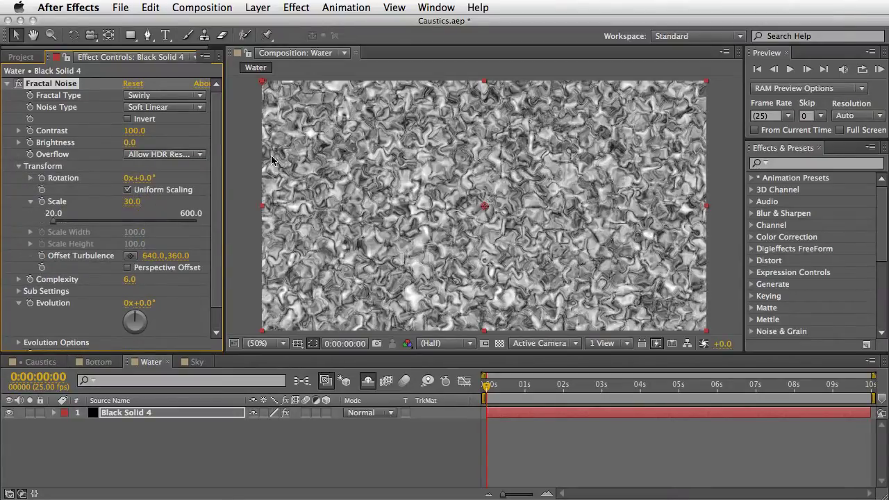
{"action": "left_click", "coordinate": [132, 201]}
{"action": "type", "text": "300"}
{"action": "key", "text": "Return"}
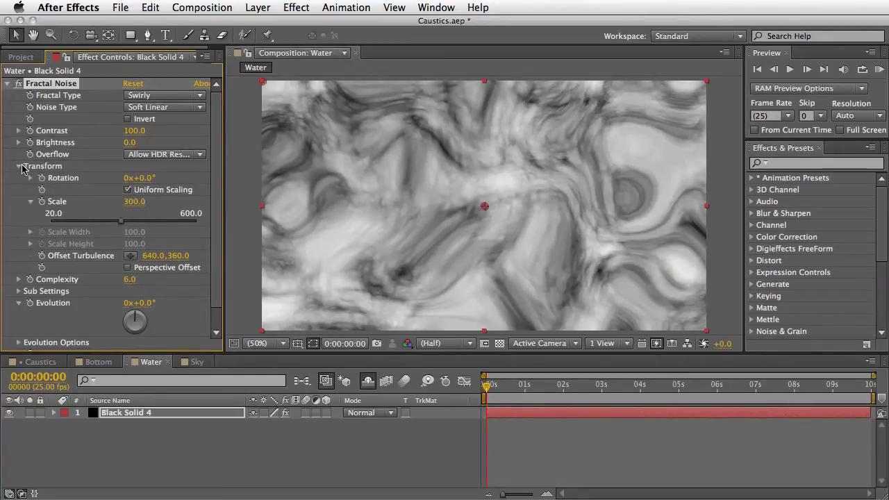
{"action": "left_click", "coordinate": [21, 167]}
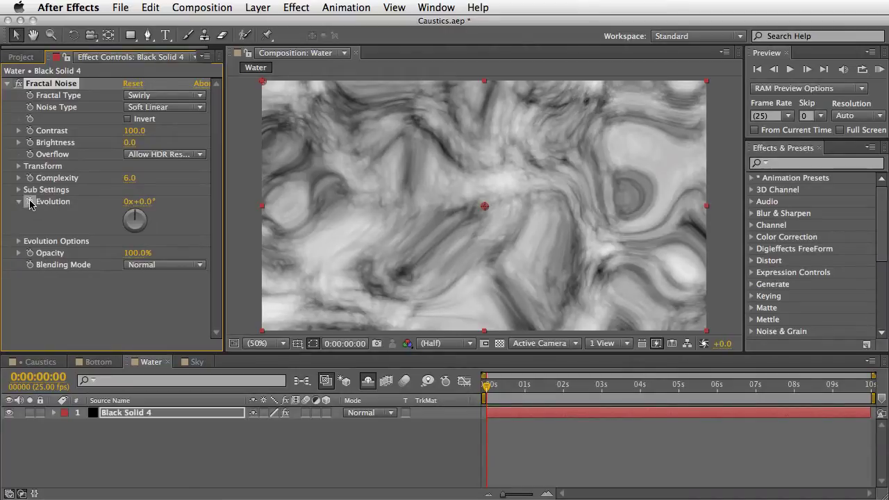
Step: Drive the noise Evolution with the expression time*5 and preview the animation
{"action": "left_click", "coordinate": [30, 201], "text": "alt"}
{"action": "type", "text": "time"}
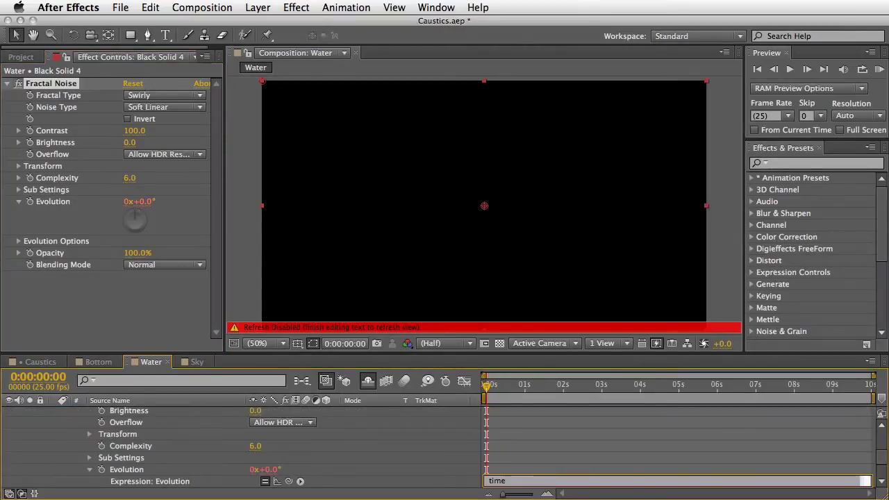
{"action": "type", "text": "*50"}
{"action": "key", "text": "KP_Enter"}
{"action": "key", "text": "KP_0"}
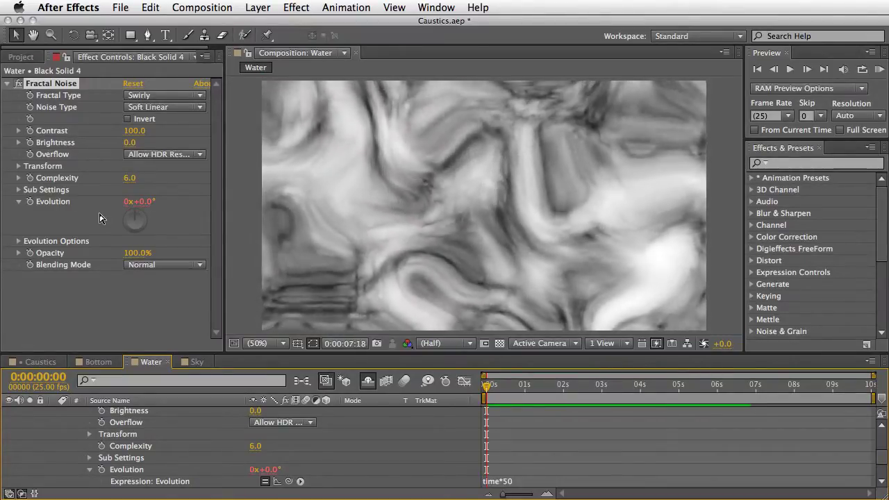
{"action": "key", "text": "space"}
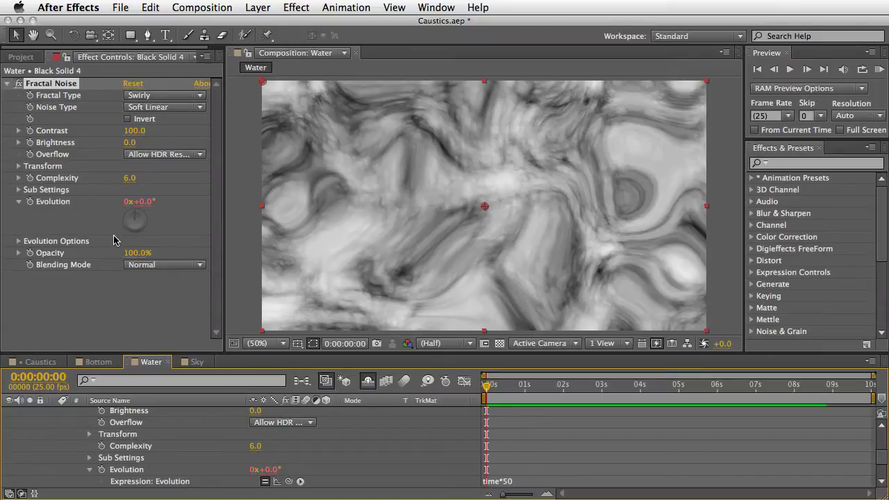
Step: Add Fast Blur with Blurriness 40 and Repeat Edge Pixels enabled
{"action": "left_click", "coordinate": [297, 7]}
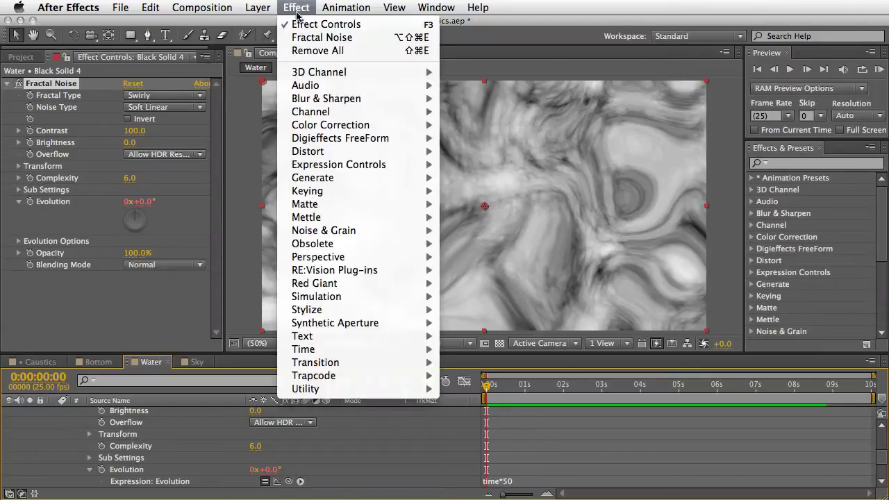
{"action": "mouse_move", "coordinate": [327, 99]}
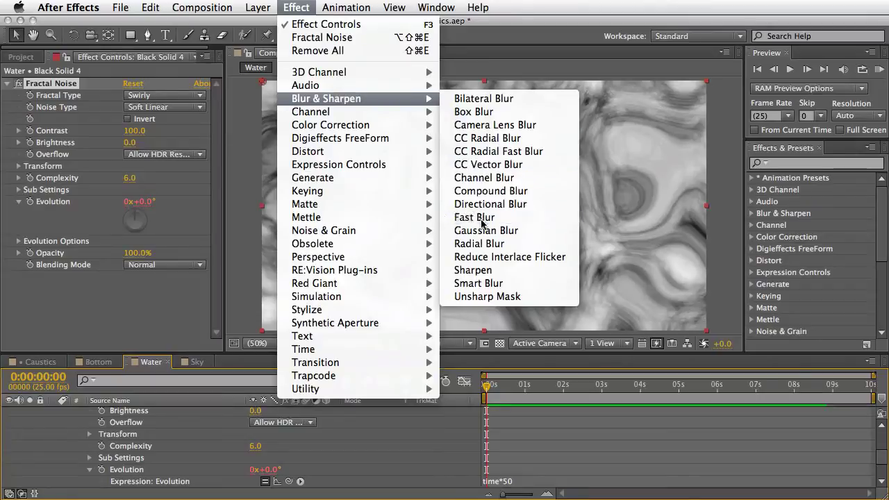
{"action": "left_click", "coordinate": [483, 220]}
{"action": "left_click", "coordinate": [131, 288]}
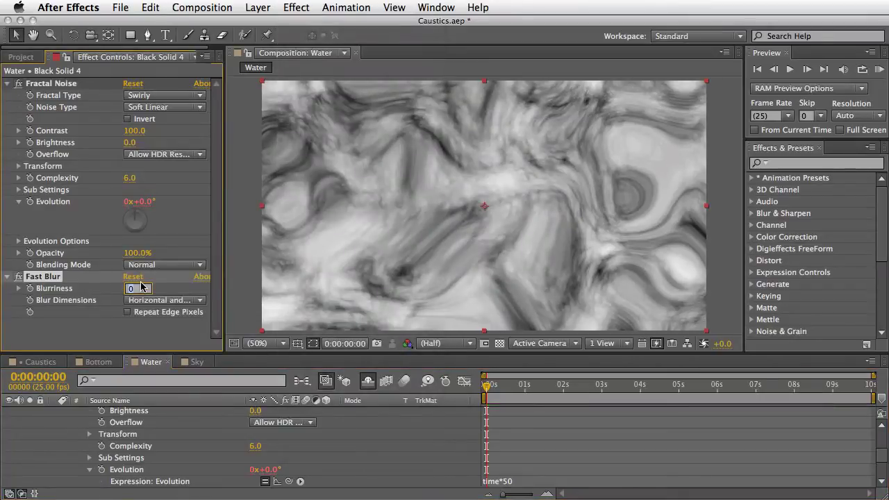
{"action": "type", "text": "40"}
{"action": "key", "text": "Return"}
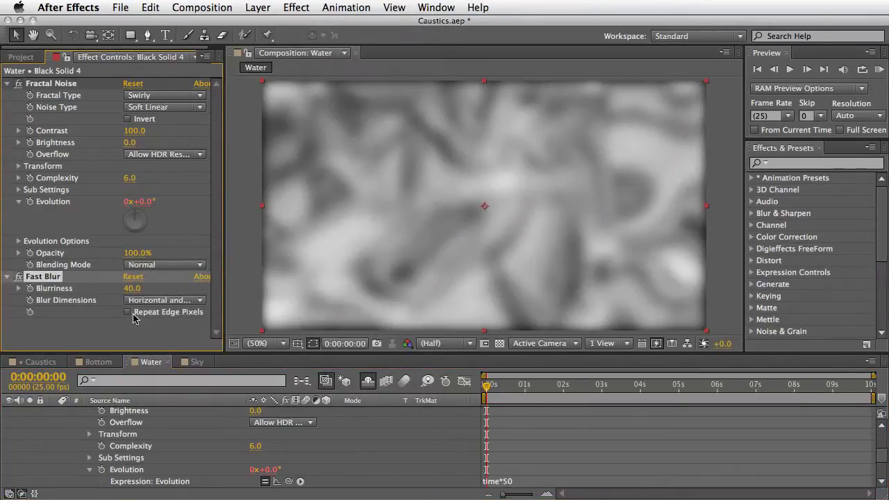
{"action": "left_click", "coordinate": [128, 313]}
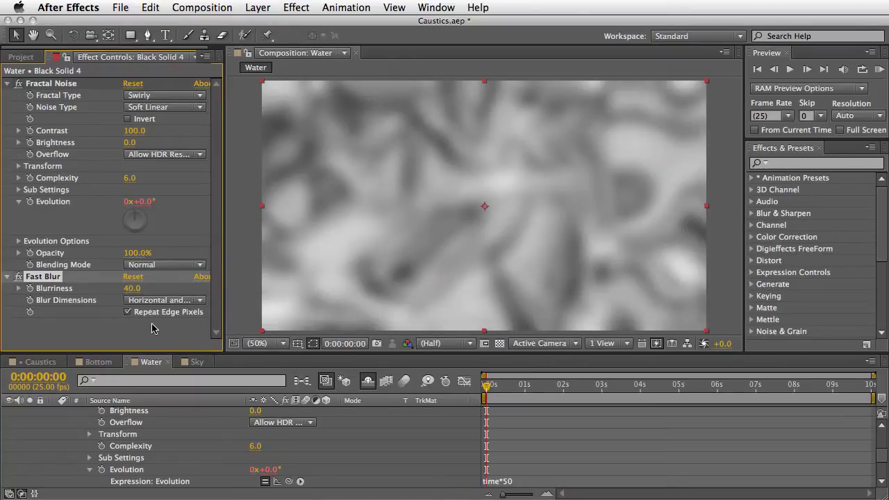
Step: Add the Water comp as a hidden layer in the Caustics comp
{"action": "left_click", "coordinate": [41, 362]}
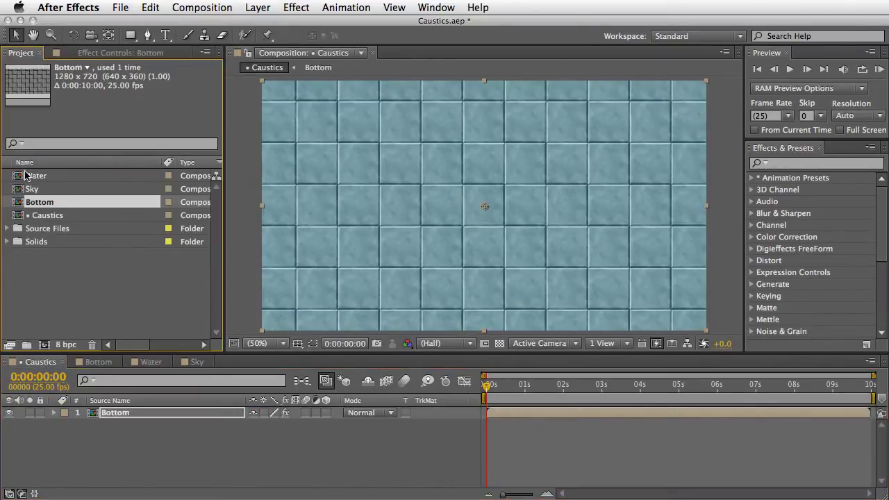
{"action": "left_click_drag", "start_coordinate": [31, 176], "coordinate": [59, 415]}
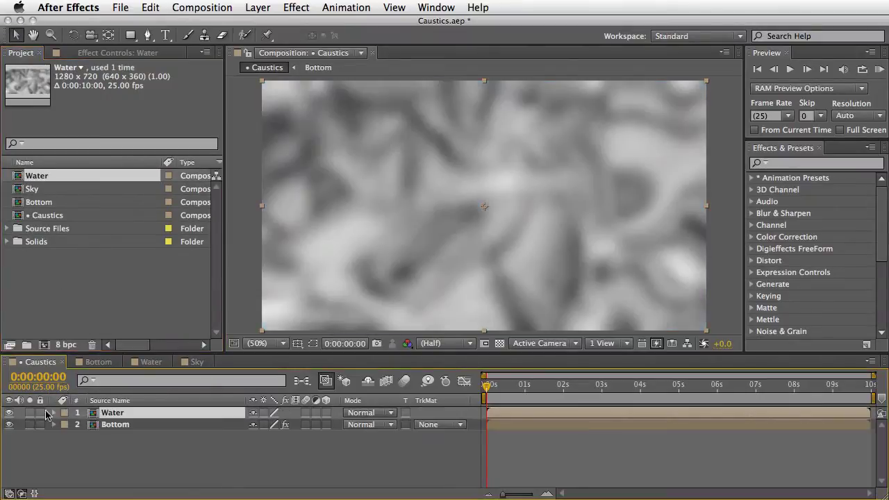
{"action": "left_click", "coordinate": [9, 413]}
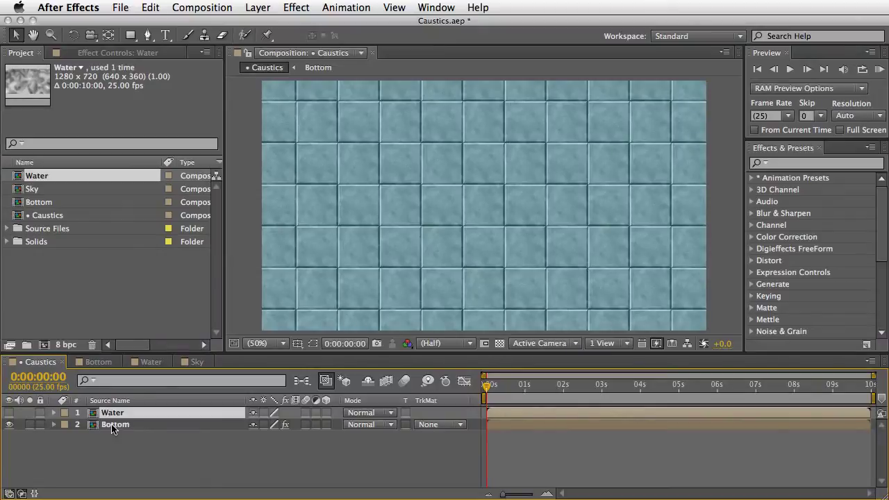
Step: Set the Bottom layer's Caustics Water Surface to the Water layer and preview the ripples
{"action": "left_click", "coordinate": [107, 425]}
{"action": "left_click", "coordinate": [118, 53]}
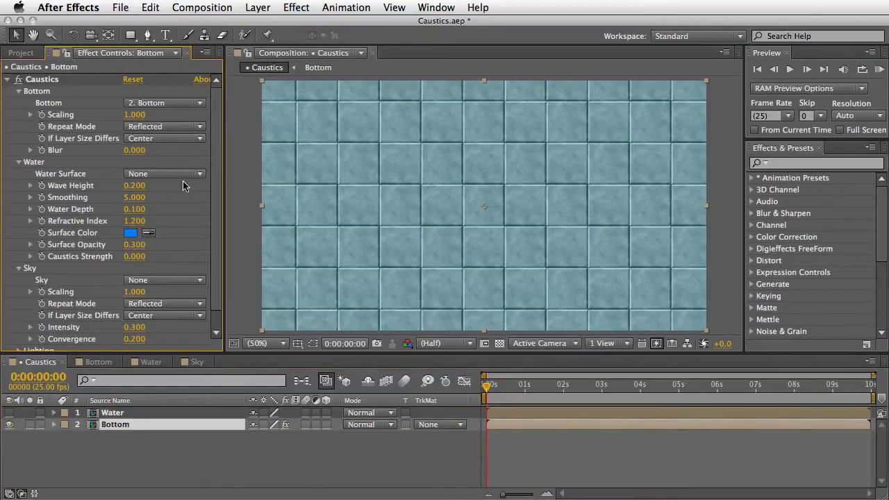
{"action": "left_click", "coordinate": [167, 173]}
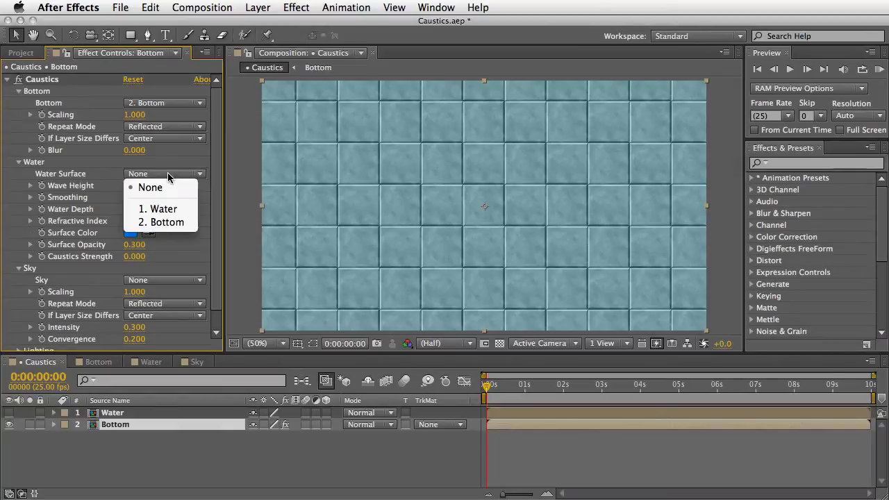
{"action": "left_click", "coordinate": [167, 216]}
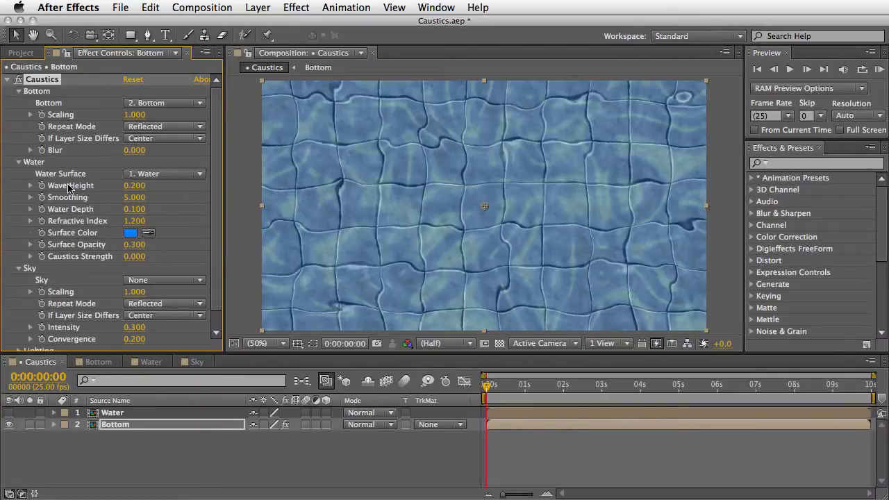
{"action": "key", "text": "space"}
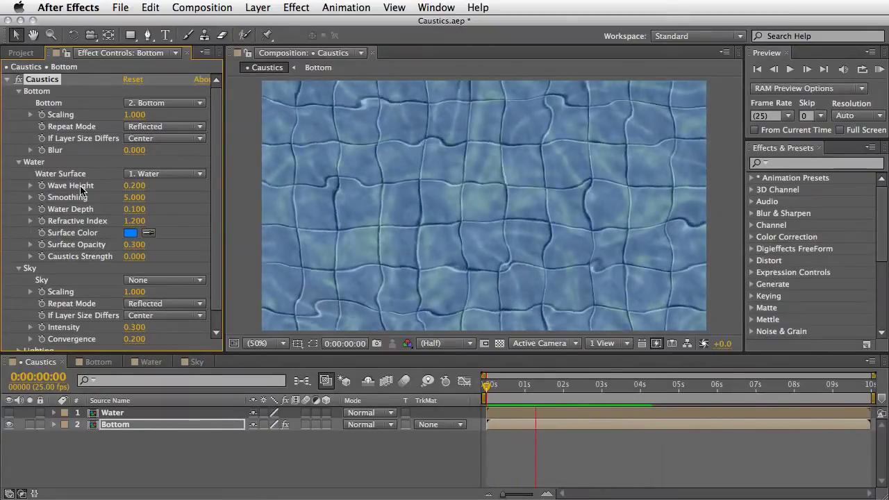
Step: Set the Caustics Bottom blur to 0.500
{"action": "key", "text": "space"}
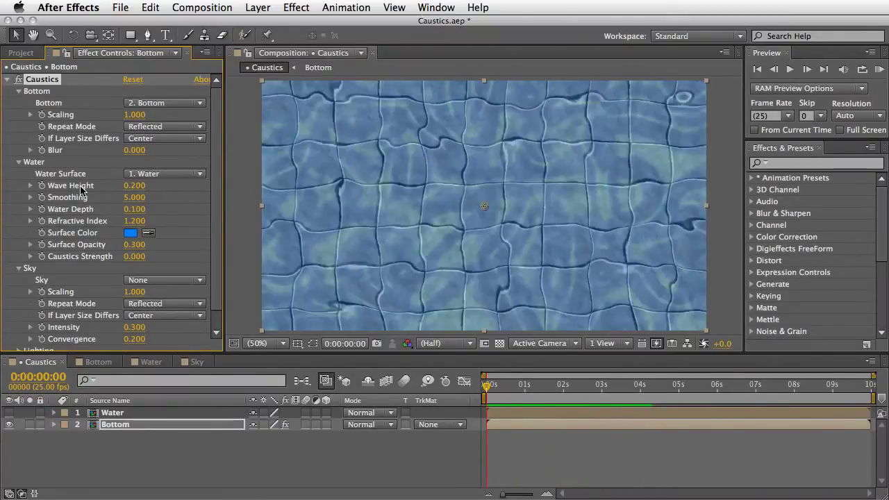
{"action": "left_click_drag", "start_coordinate": [136, 153], "coordinate": [139, 150]}
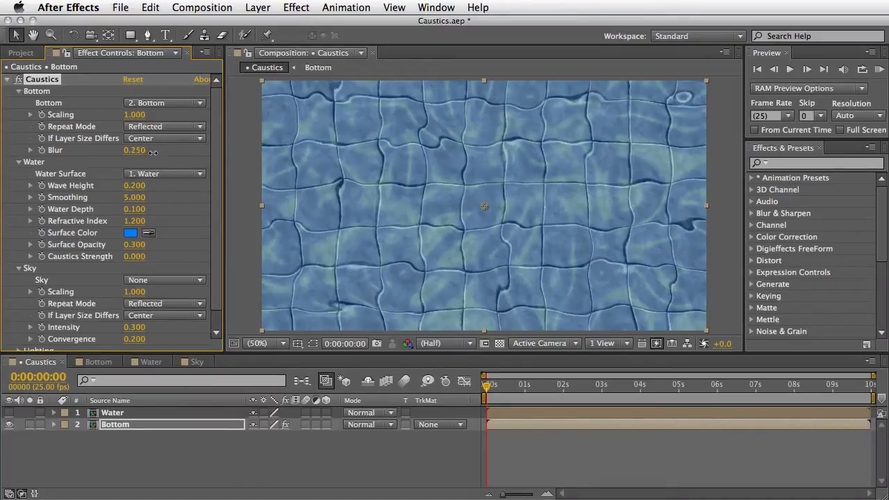
{"action": "left_click_drag", "start_coordinate": [170, 152], "coordinate": [147, 149]}
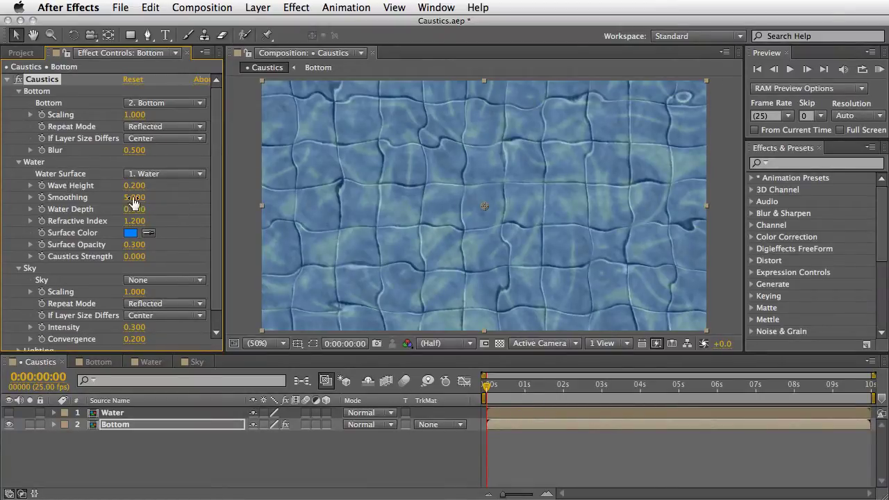
Step: Experiment with Wave Height, Smoothing and Water Depth, then preview the caustics
{"action": "left_click_drag", "start_coordinate": [134, 186], "coordinate": [143, 185]}
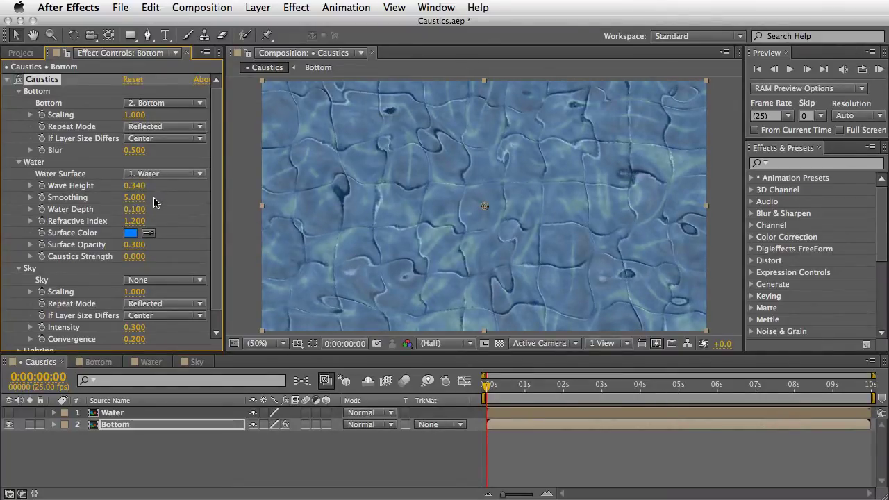
{"action": "key", "text": "ctrl+z"}
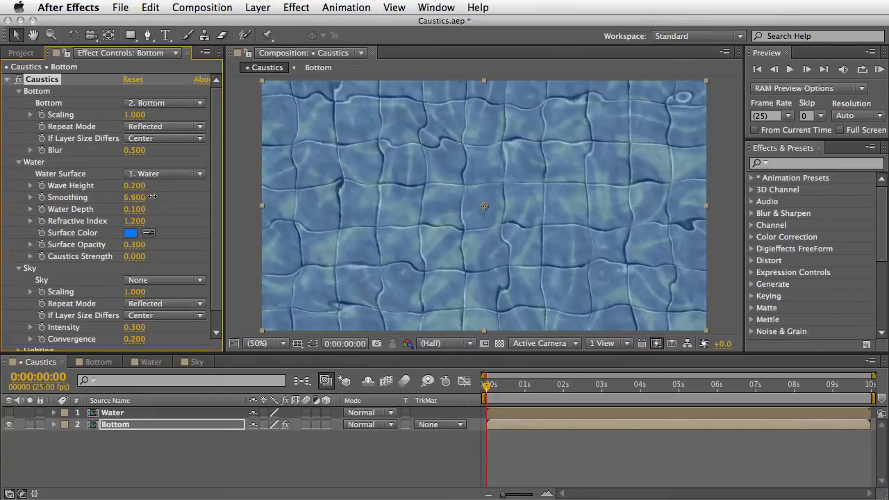
{"action": "left_click_drag", "start_coordinate": [151, 196], "coordinate": [149, 185]}
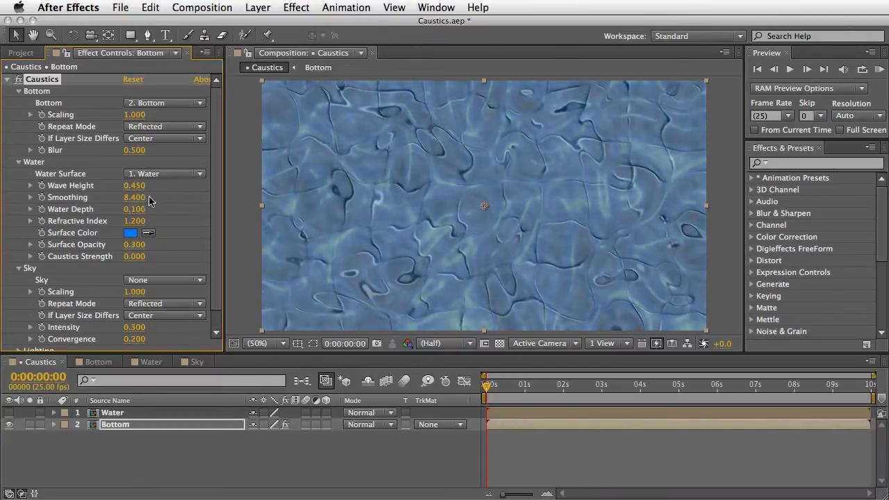
{"action": "left_click_drag", "start_coordinate": [132, 209], "coordinate": [153, 207]}
{"action": "key", "text": "KP_0"}
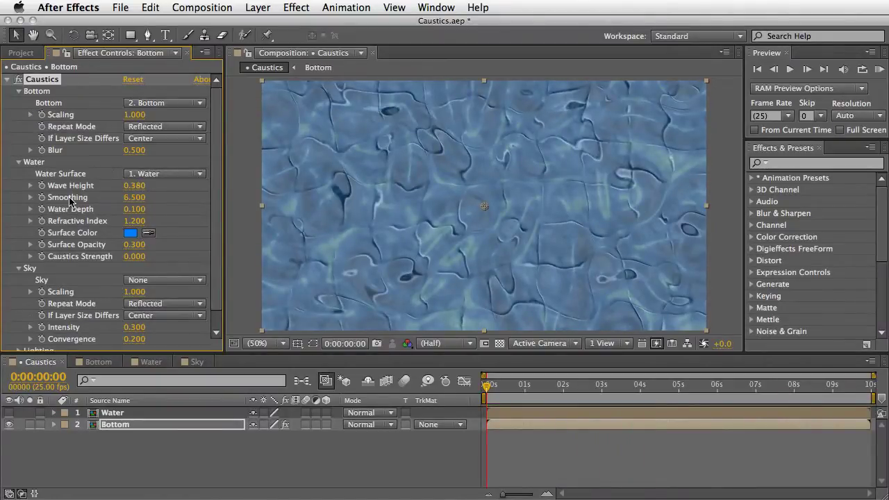
Step: Reset Smoothing to 5.000 and Wave Height to 0.200
{"action": "right_click", "coordinate": [68, 198]}
{"action": "left_click", "coordinate": [97, 294]}
{"action": "right_click", "coordinate": [82, 192]}
{"action": "left_click", "coordinate": [106, 279]}
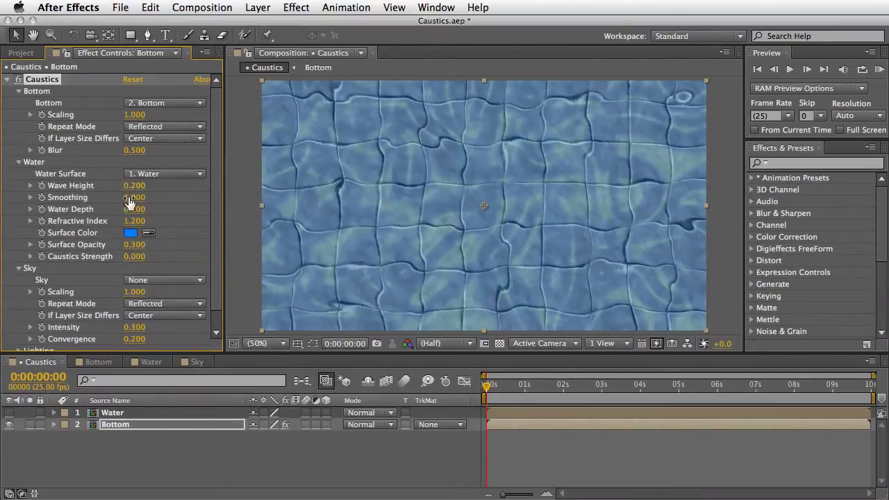
{"action": "scroll", "coordinate": [42, 259], "scroll_direction": "down", "scroll_amount": 1}
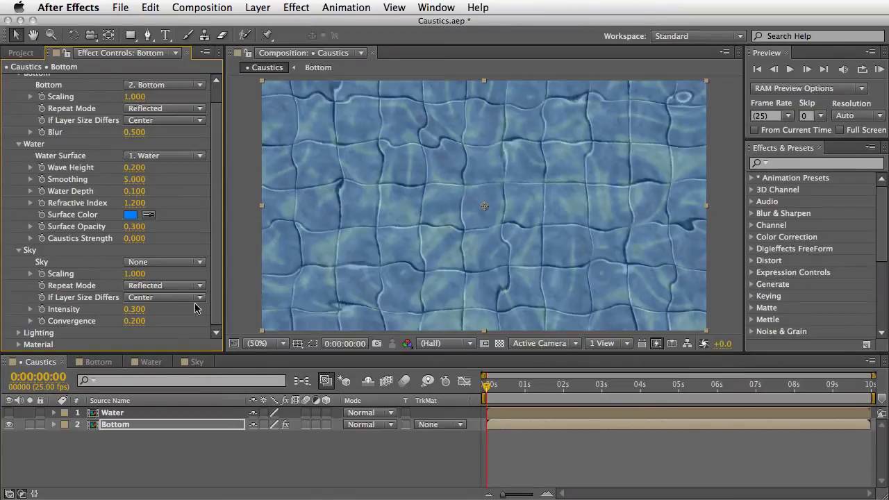
Step: Open the Sky comp and scrub through its cloud footage
{"action": "left_click", "coordinate": [195, 365]}
{"action": "left_click", "coordinate": [490, 387]}
{"action": "left_click_drag", "start_coordinate": [488, 387], "coordinate": [459, 393]}
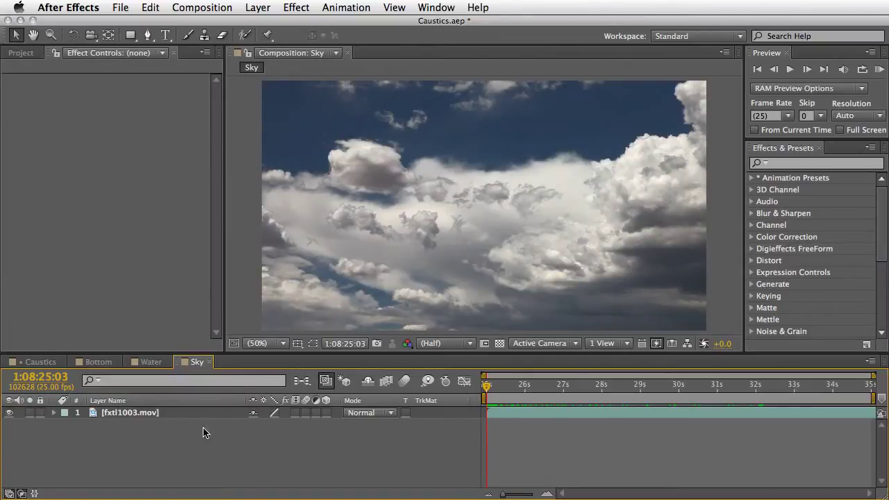
Step: Apply a Tint effect to the cloud footage with Map White To set to gray 818181
{"action": "left_click", "coordinate": [137, 414]}
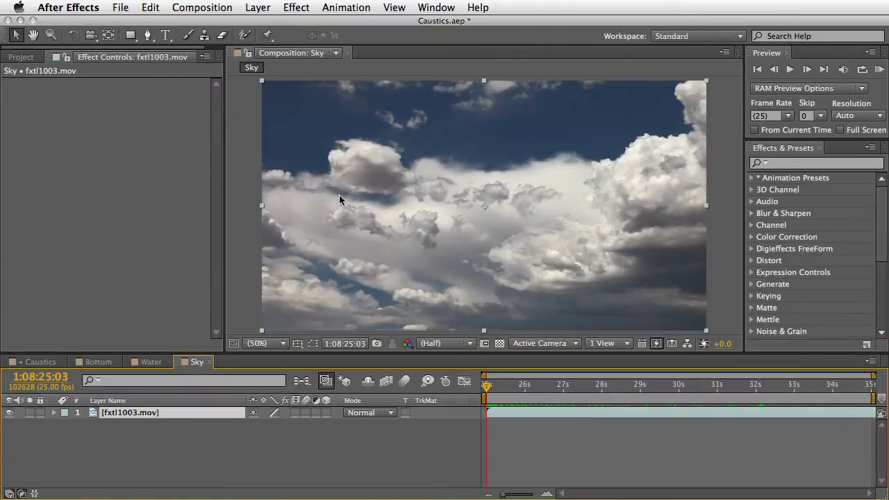
{"action": "left_click", "coordinate": [298, 7]}
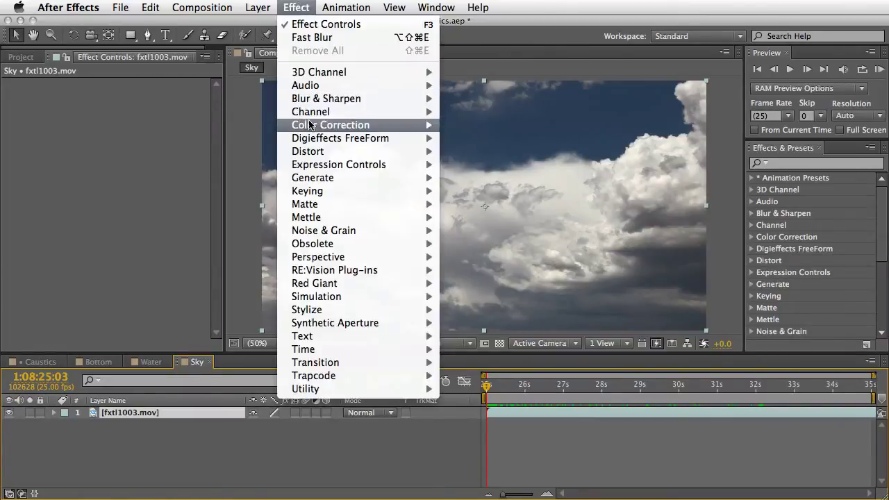
{"action": "mouse_move", "coordinate": [331, 125]}
{"action": "left_click", "coordinate": [496, 416]}
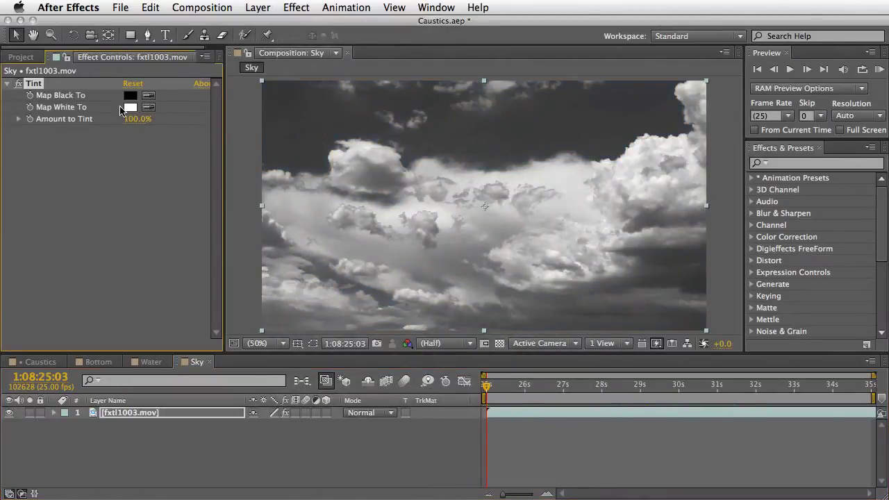
{"action": "left_click", "coordinate": [130, 107]}
{"action": "left_click_drag", "start_coordinate": [285, 300], "coordinate": [266, 199]}
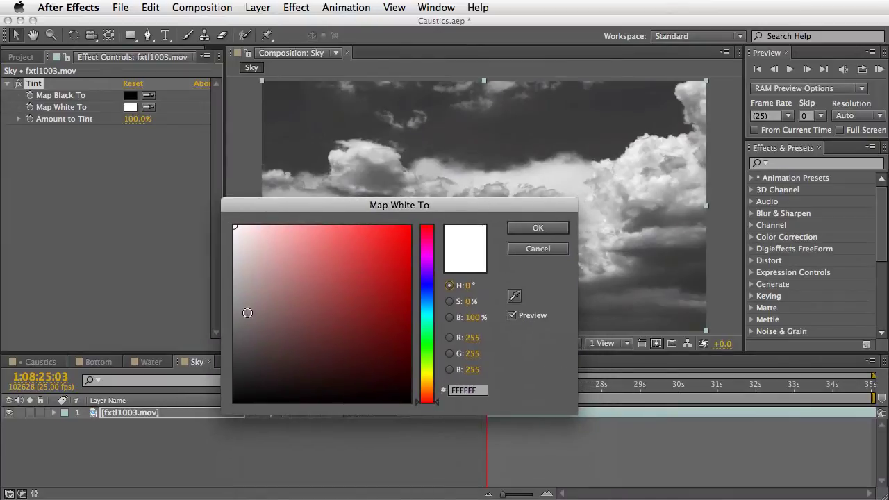
{"action": "left_click_drag", "start_coordinate": [244, 312], "coordinate": [220, 313]}
{"action": "left_click", "coordinate": [533, 229]}
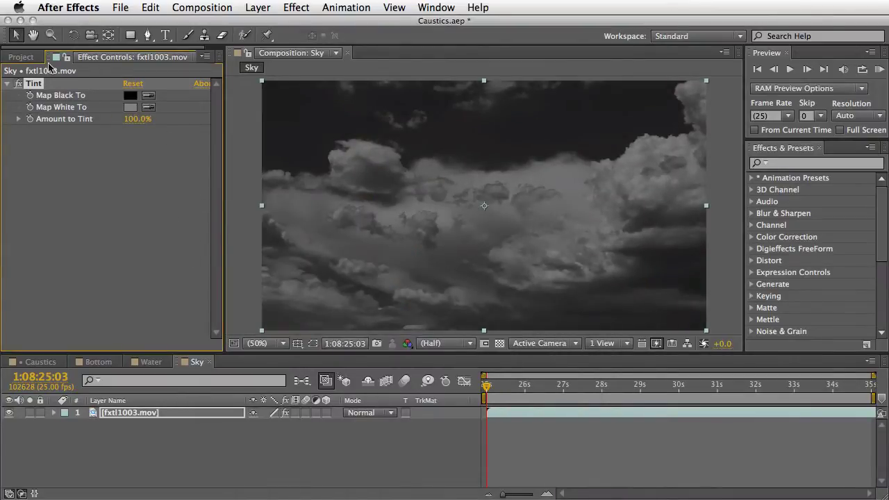
{"action": "left_click", "coordinate": [21, 57]}
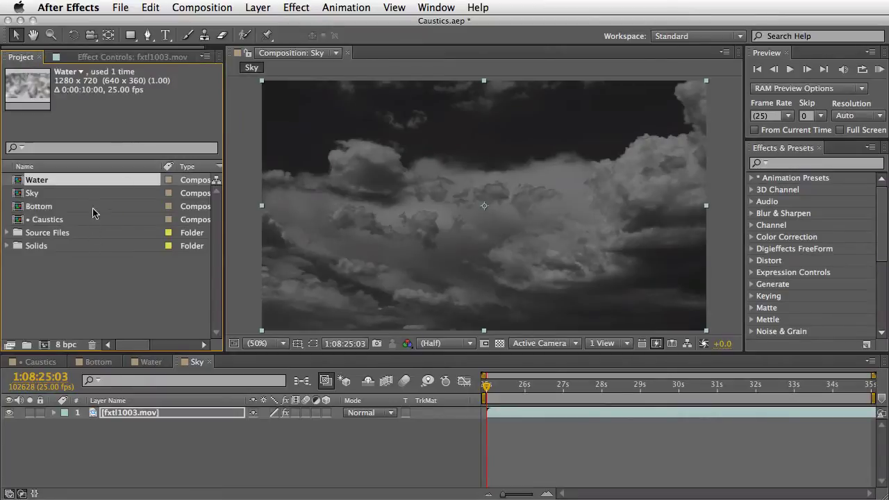
Step: Add the Sky comp hidden to Caustics and set it as the Bottom layer's Caustics Sky source
{"action": "mouse_move", "coordinate": [19, 193]}
{"action": "left_mouse_down"}
{"action": "mouse_move", "coordinate": [40, 305]}
{"action": "mouse_move", "coordinate": [33, 226]}
{"action": "left_mouse_up"}
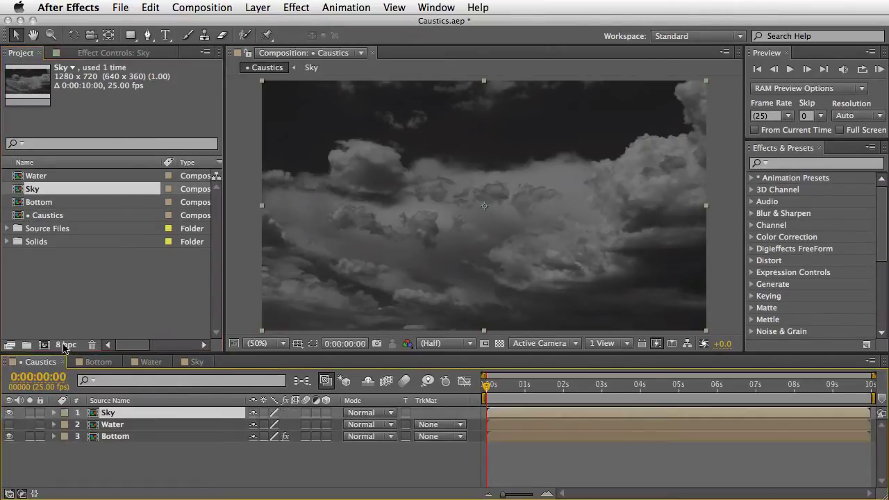
{"action": "left_click_drag", "start_coordinate": [9, 413], "coordinate": [9, 424]}
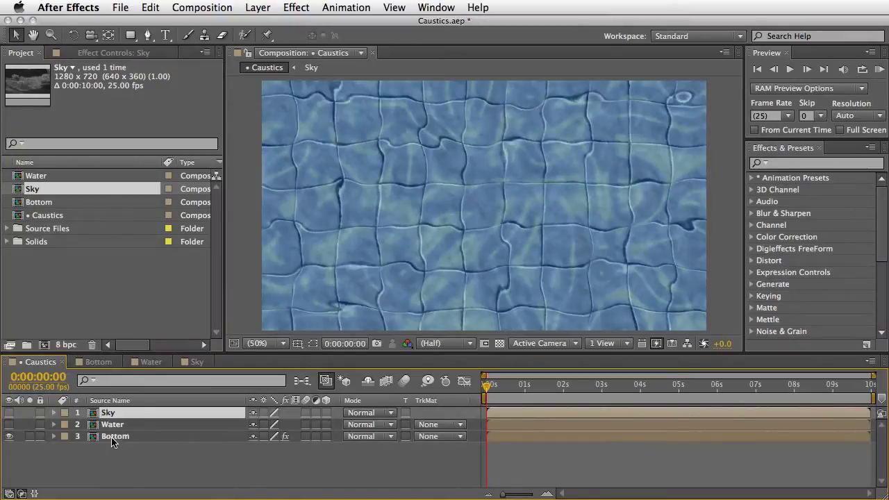
{"action": "left_click", "coordinate": [114, 437]}
{"action": "left_click", "coordinate": [136, 52]}
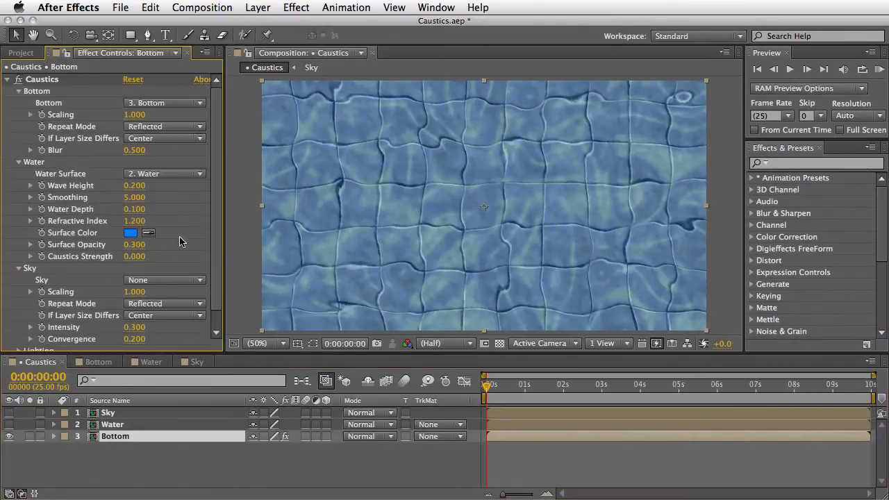
{"action": "left_click", "coordinate": [166, 280]}
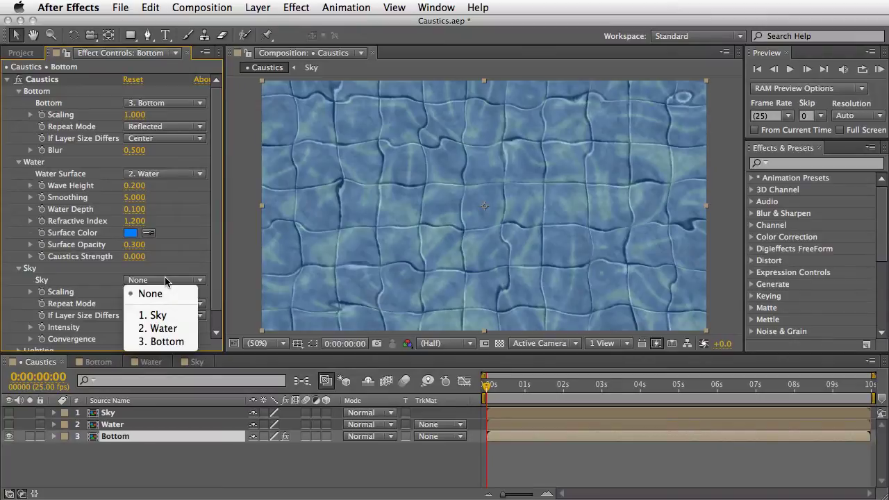
{"action": "left_click", "coordinate": [158, 315]}
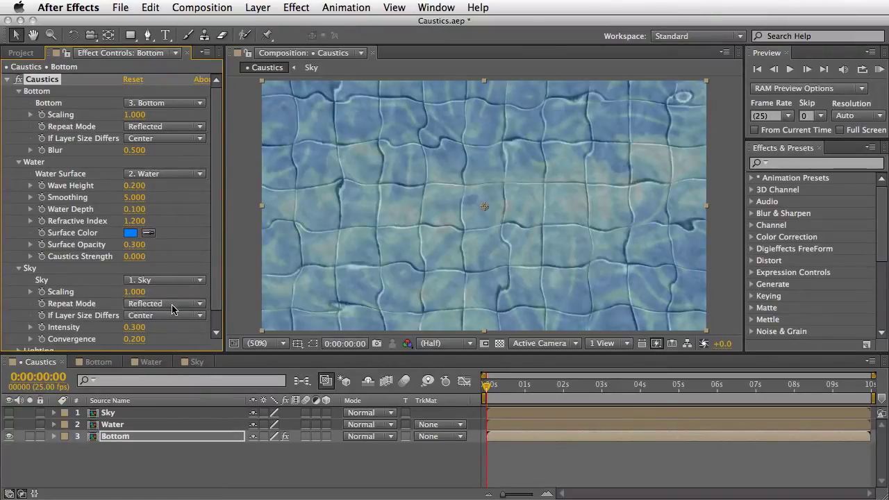
Step: Raise the sky Convergence to 0.590 after trying and undoing an Intensity change
{"action": "left_click_drag", "start_coordinate": [135, 327], "coordinate": [188, 327]}
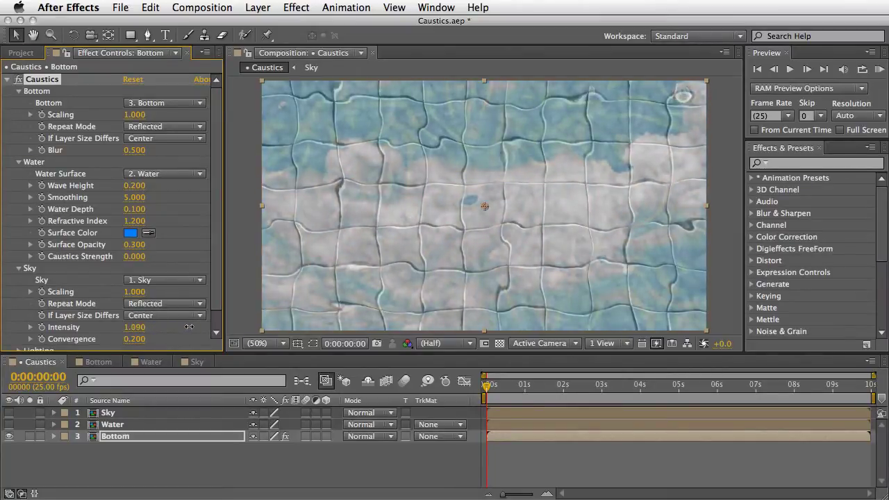
{"action": "key", "text": "ctrl+z"}
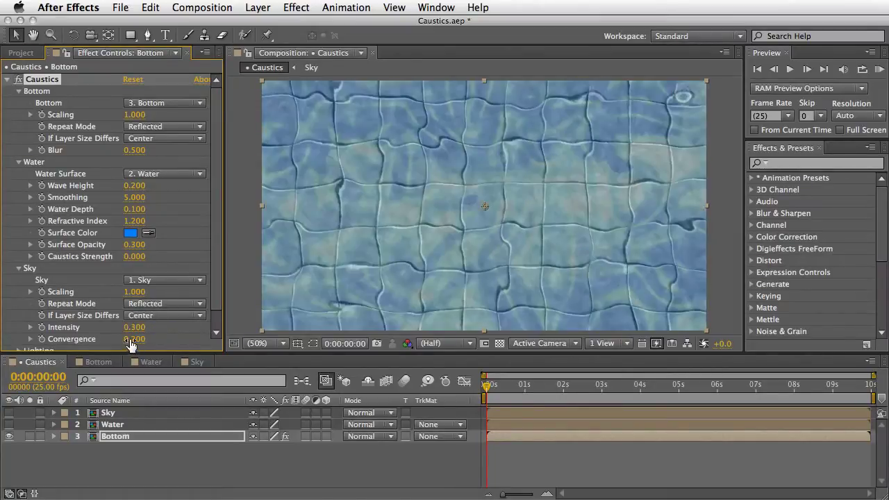
{"action": "left_click_drag", "start_coordinate": [130, 340], "coordinate": [147, 338]}
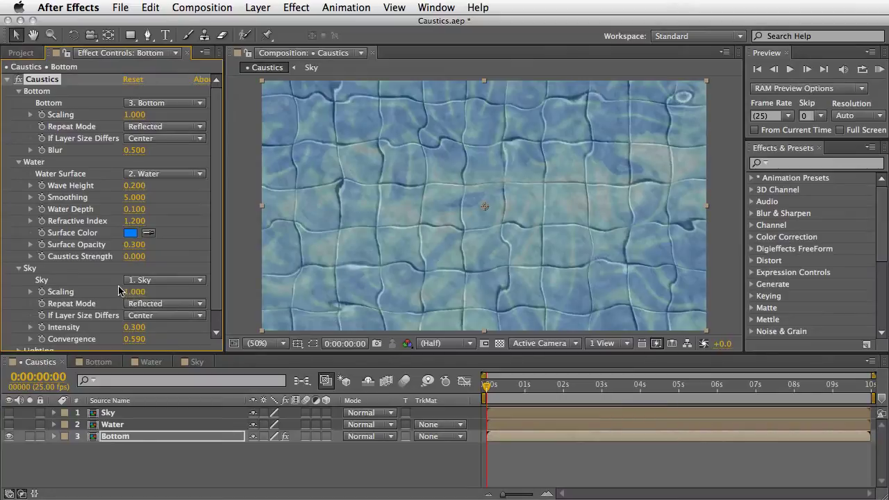
{"action": "scroll", "coordinate": [90, 297], "scroll_direction": "down", "scroll_amount": 2}
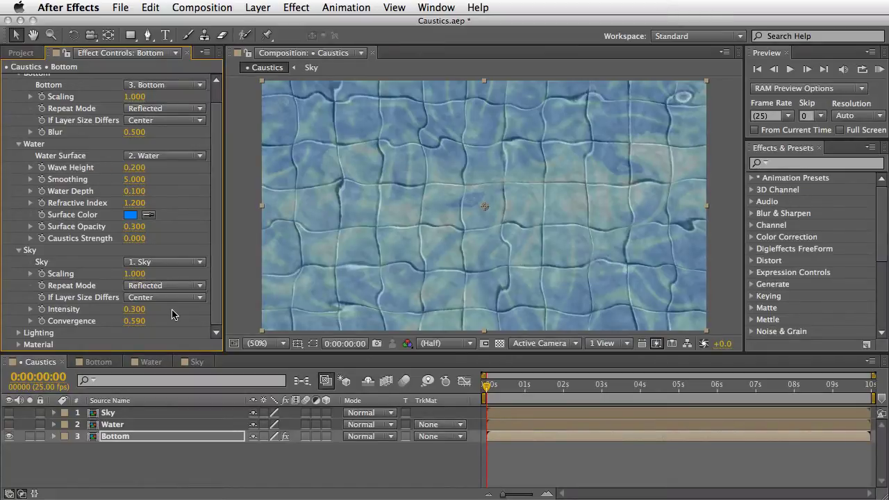
Step: Try Point Source lighting for the caustics, then keep Light Type as Distant Source
{"action": "left_click", "coordinate": [18, 333]}
{"action": "scroll", "coordinate": [20, 337], "scroll_direction": "down", "scroll_amount": 2}
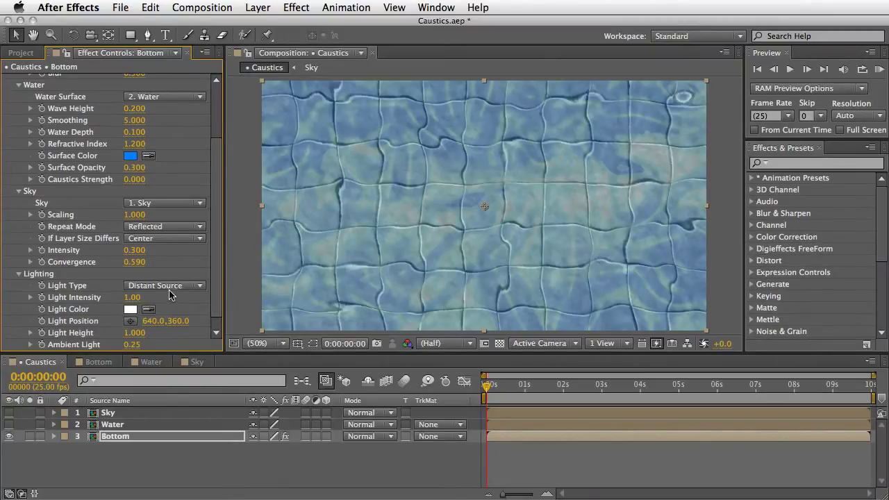
{"action": "left_click", "coordinate": [175, 288]}
{"action": "left_click", "coordinate": [170, 298]}
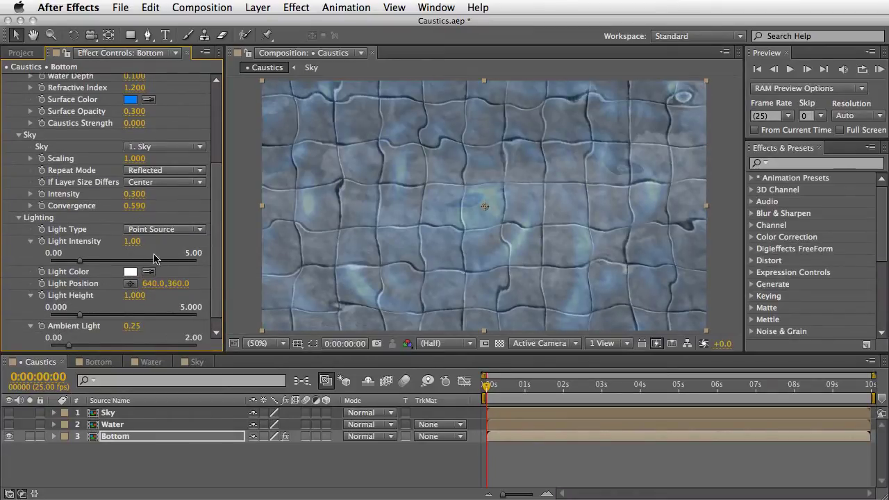
{"action": "left_click", "coordinate": [171, 232]}
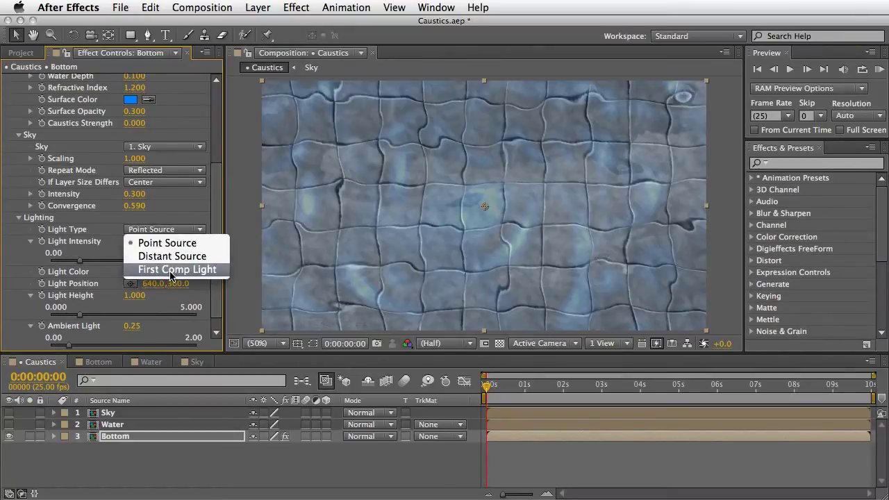
{"action": "left_click", "coordinate": [171, 256]}
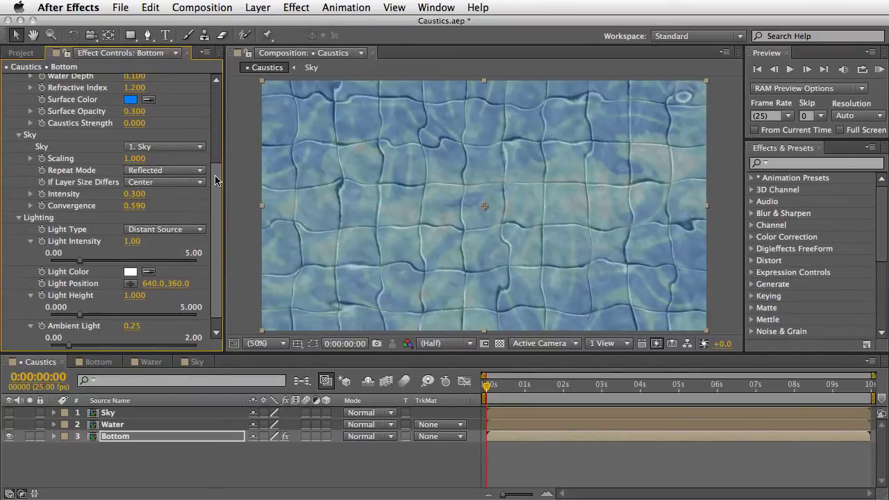
Step: Raise the Material's Specular Reflection for brighter tile highlights
{"action": "scroll", "coordinate": [194, 229], "scroll_direction": "down", "scroll_amount": 1}
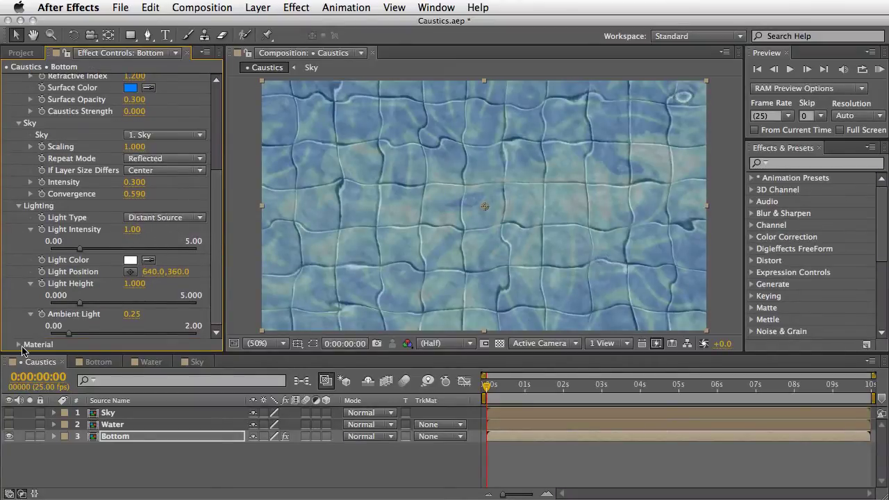
{"action": "scroll", "coordinate": [55, 340], "scroll_direction": "down", "scroll_amount": 3}
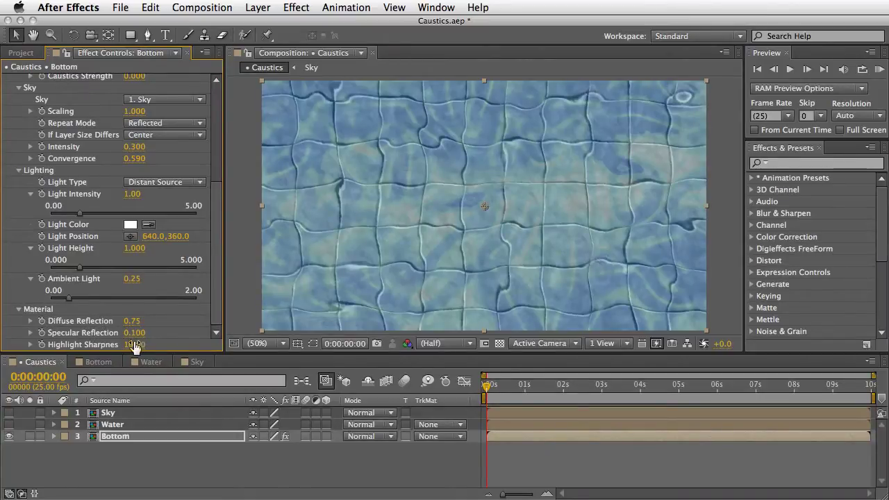
{"action": "mouse_move", "coordinate": [136, 339]}
{"action": "left_mouse_down"}
{"action": "mouse_move", "coordinate": [130, 321]}
{"action": "mouse_move", "coordinate": [139, 321]}
{"action": "mouse_move", "coordinate": [128, 332]}
{"action": "left_mouse_up"}
Step: Raise Wave Height to 0.410 and Smoothing to 7.900, then play and stop a preview
{"action": "scroll", "coordinate": [139, 278], "scroll_direction": "up", "scroll_amount": 2}
{"action": "scroll", "coordinate": [219, 143], "scroll_direction": "up", "scroll_amount": 4}
{"action": "scroll", "coordinate": [219, 142], "scroll_direction": "up", "scroll_amount": 2}
{"action": "mouse_move", "coordinate": [133, 163]}
{"action": "left_mouse_down"}
{"action": "mouse_move", "coordinate": [142, 178]}
{"action": "mouse_move", "coordinate": [165, 180]}
{"action": "left_mouse_up"}
{"action": "key", "text": "space"}
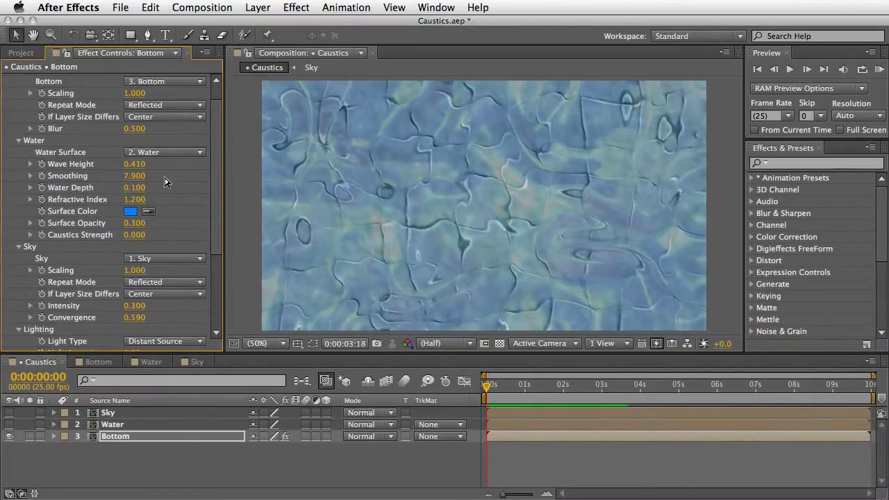
{"action": "key", "text": "space"}
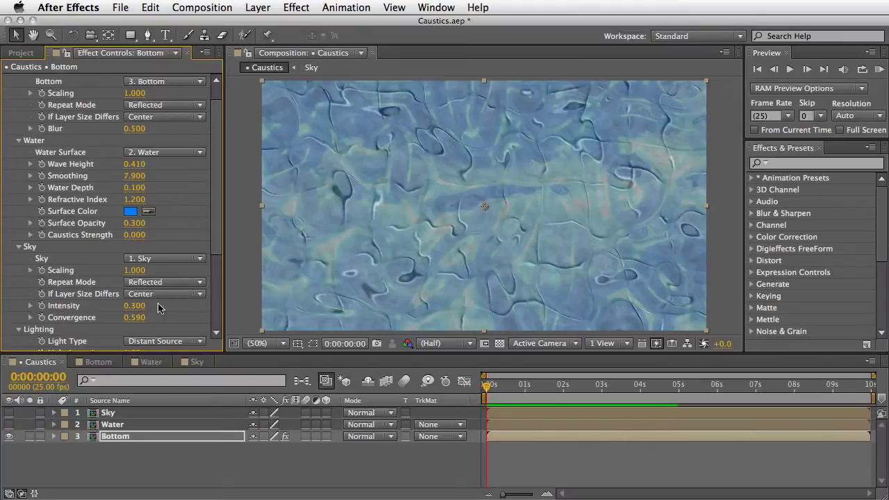
Step: Delete the Fractal Noise and Fast Blur effects from the Water comp's solid
{"action": "left_click", "coordinate": [152, 362]}
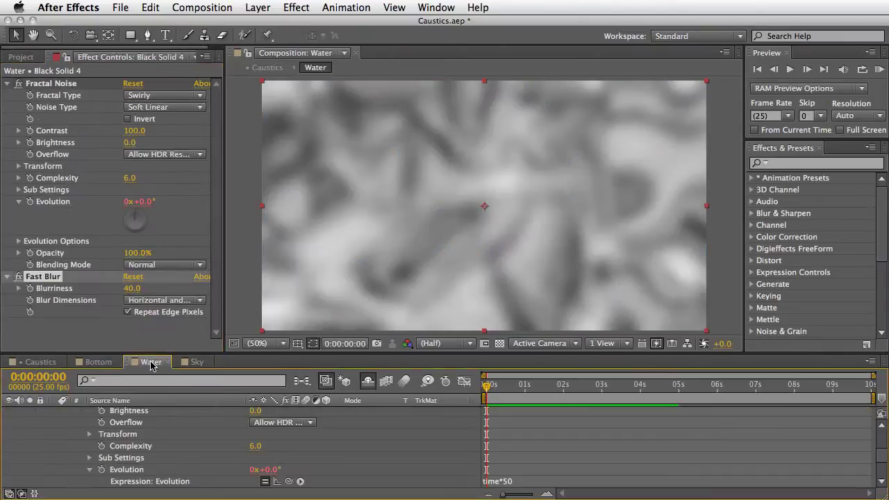
{"action": "left_click_drag", "start_coordinate": [882, 456], "coordinate": [882, 427]}
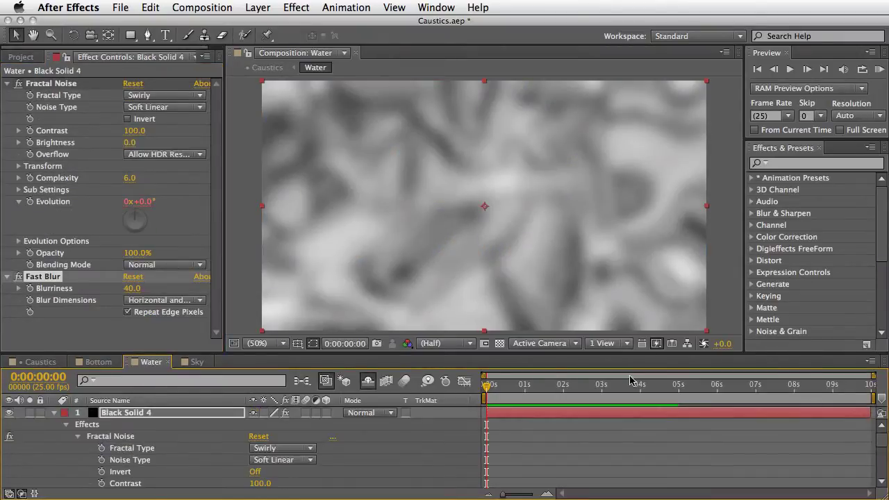
{"action": "left_click", "coordinate": [76, 436]}
{"action": "left_click", "coordinate": [104, 438], "text": "shift"}
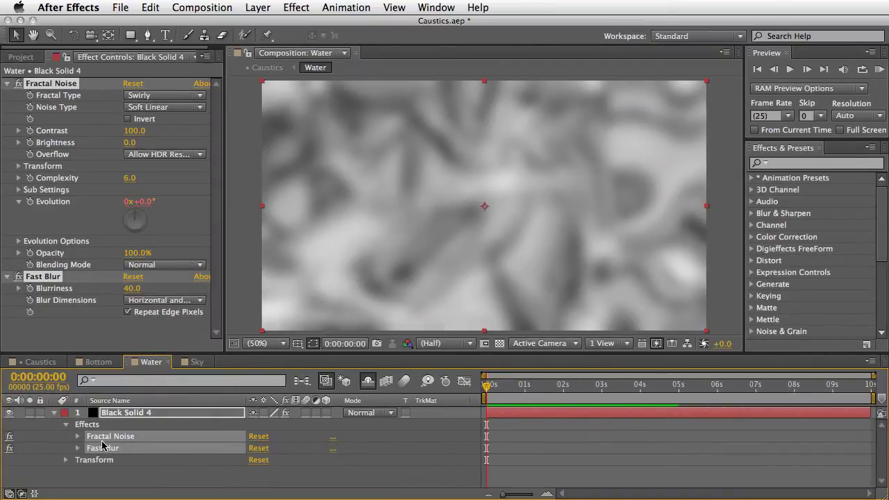
{"action": "key", "text": "Delete"}
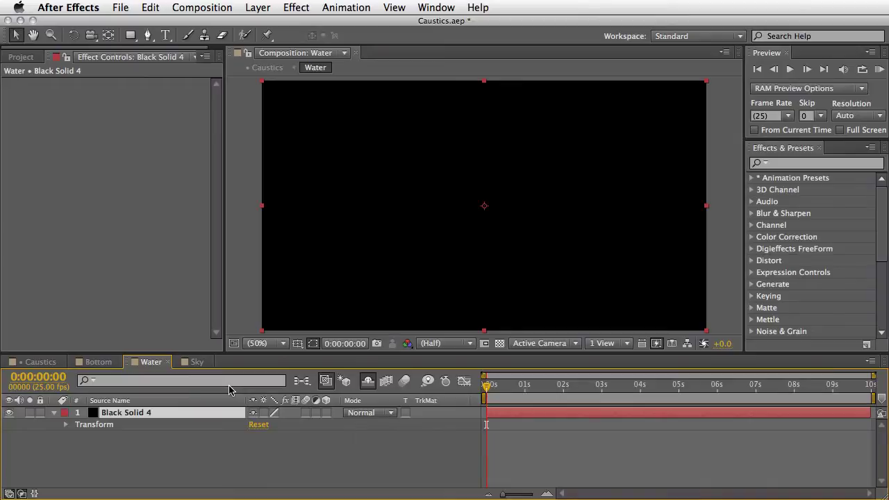
{"action": "left_click", "coordinate": [297, 7]}
{"action": "mouse_move", "coordinate": [316, 296]}
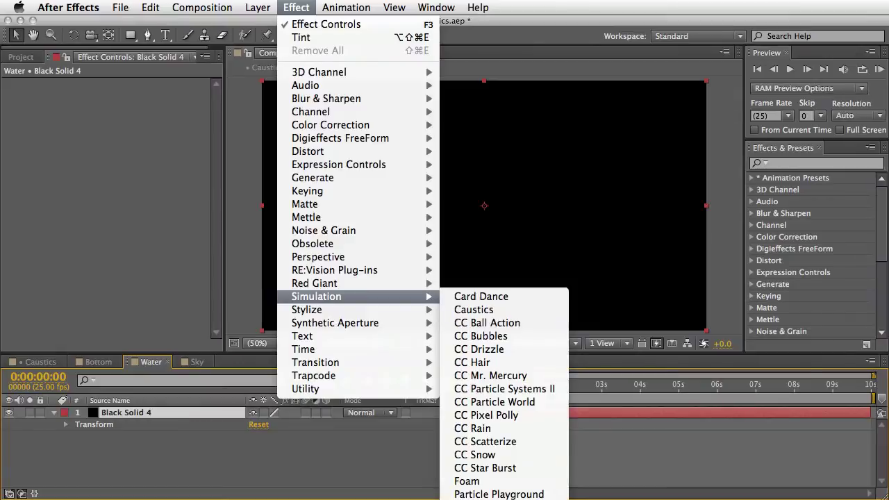
Step: Apply Wave World to the solid and set its View to Height Map
{"action": "left_click", "coordinate": [495, 494]}
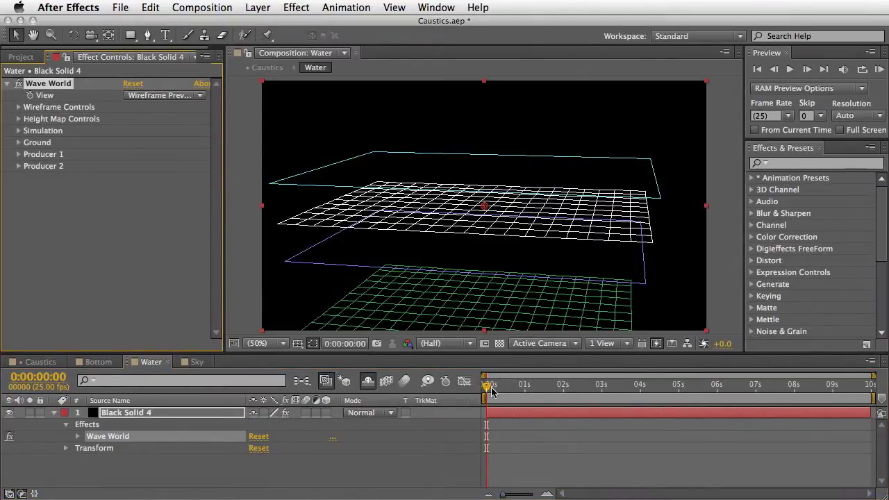
{"action": "mouse_move", "coordinate": [490, 389]}
{"action": "left_mouse_down"}
{"action": "mouse_move", "coordinate": [665, 402]}
{"action": "mouse_move", "coordinate": [522, 400]}
{"action": "mouse_move", "coordinate": [574, 399]}
{"action": "left_mouse_up"}
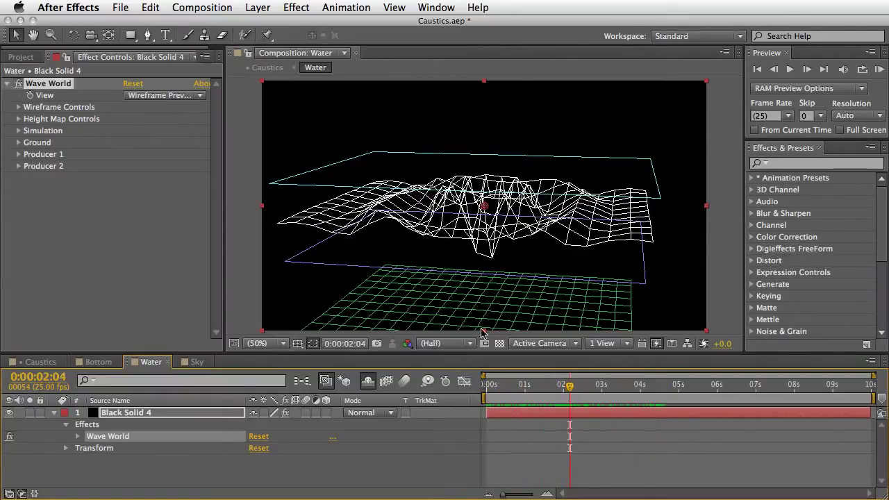
{"action": "left_click", "coordinate": [186, 97]}
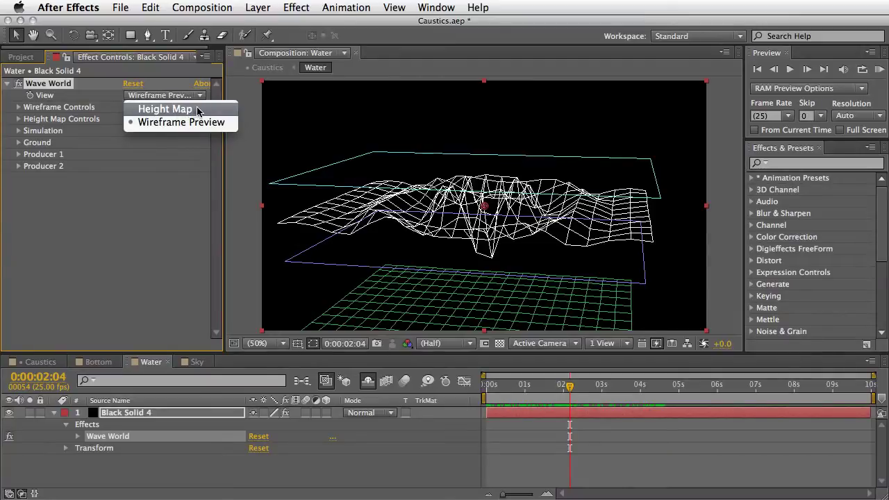
{"action": "left_click", "coordinate": [199, 112]}
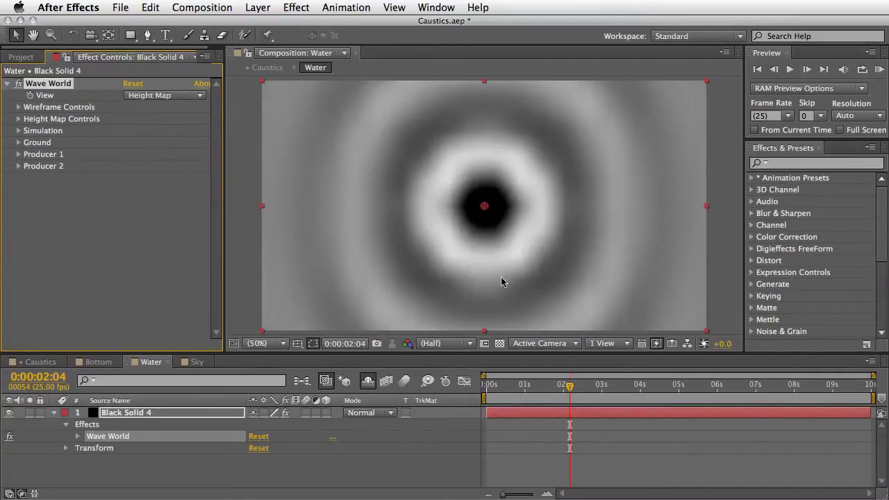
{"action": "mouse_move", "coordinate": [570, 386]}
{"action": "left_mouse_down"}
{"action": "mouse_move", "coordinate": [529, 386]}
{"action": "mouse_move", "coordinate": [609, 386]}
{"action": "left_mouse_up"}
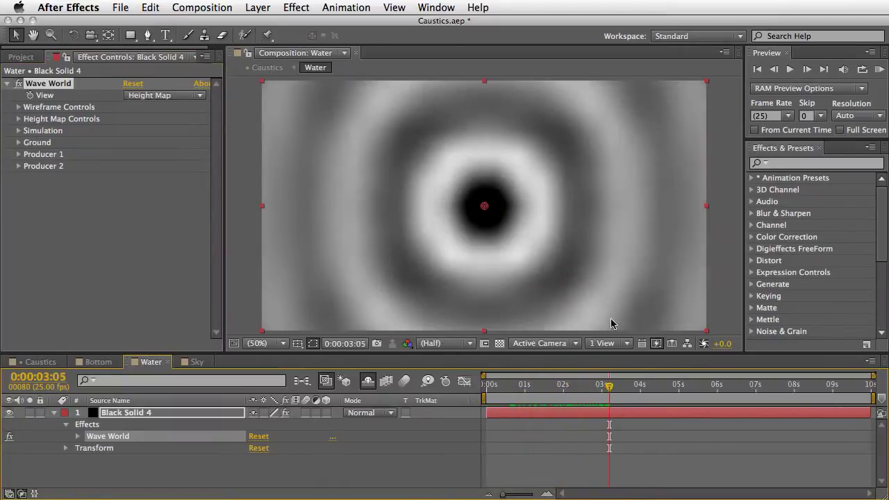
Step: Set Wave World Grid Resolution to 150 and move Producer 1 to the top-left
{"action": "left_click", "coordinate": [19, 131]}
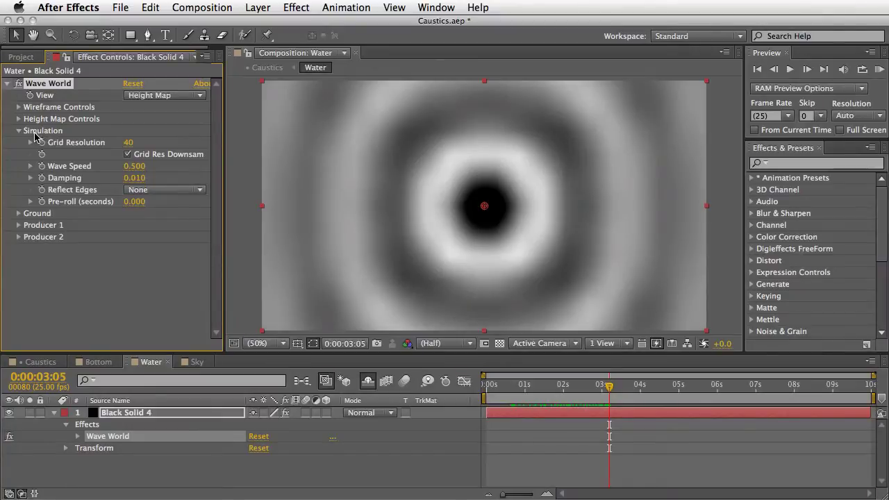
{"action": "left_click", "coordinate": [129, 142]}
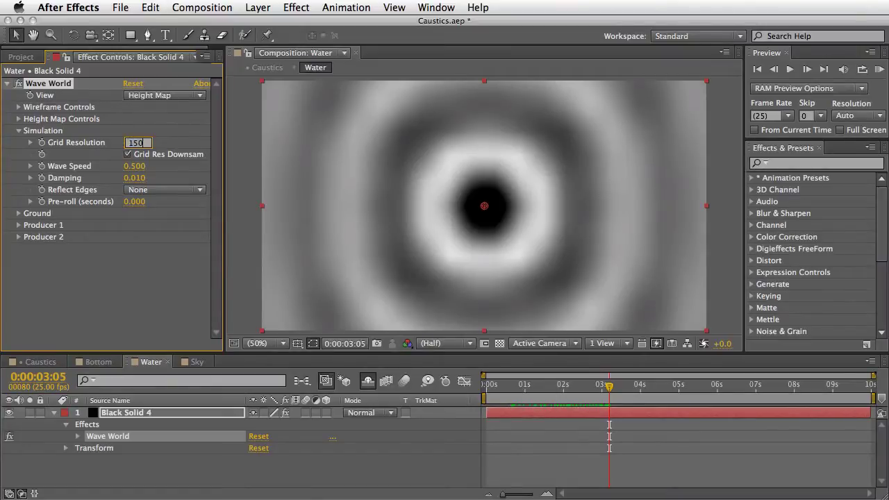
{"action": "type", "text": "150"}
{"action": "key", "text": "Return"}
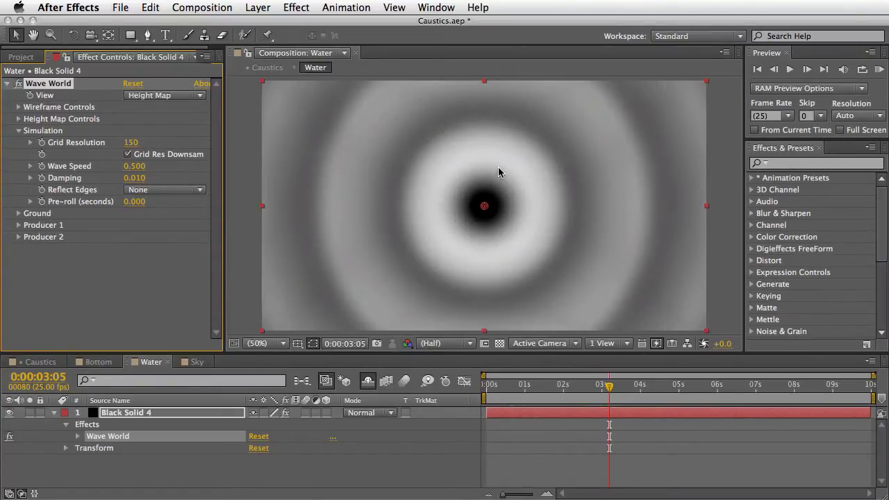
{"action": "left_click", "coordinate": [19, 226]}
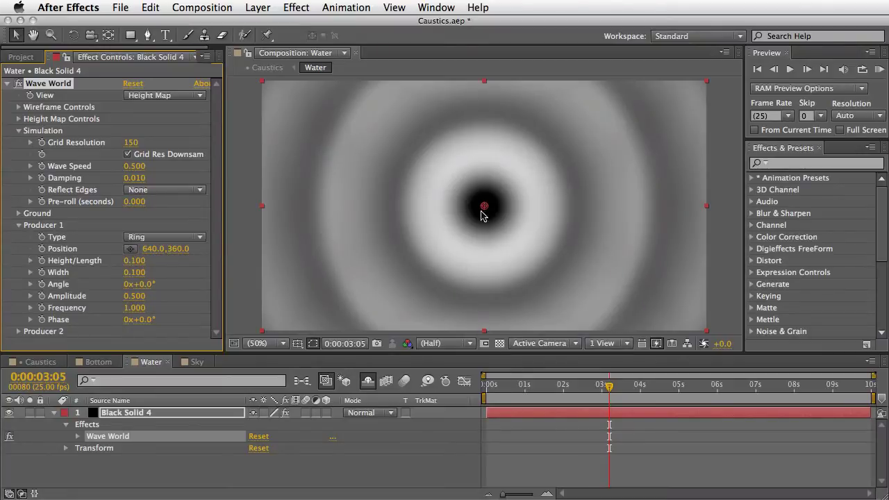
{"action": "mouse_move", "coordinate": [485, 206]}
{"action": "left_mouse_down"}
{"action": "mouse_move", "coordinate": [373, 160]}
{"action": "mouse_move", "coordinate": [258, 82]}
{"action": "left_mouse_up"}
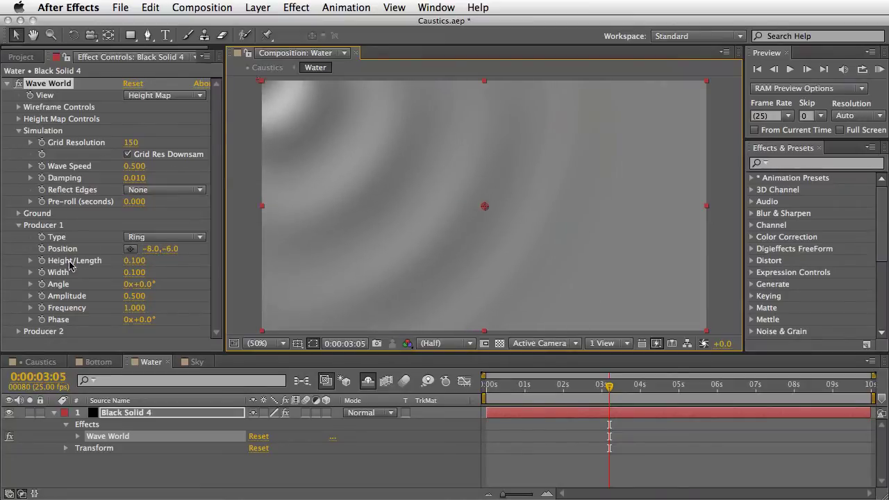
Step: Keyframe Producer 1 Position from top-left at 0s to lower-right at the comp's end
{"action": "left_click", "coordinate": [42, 250]}
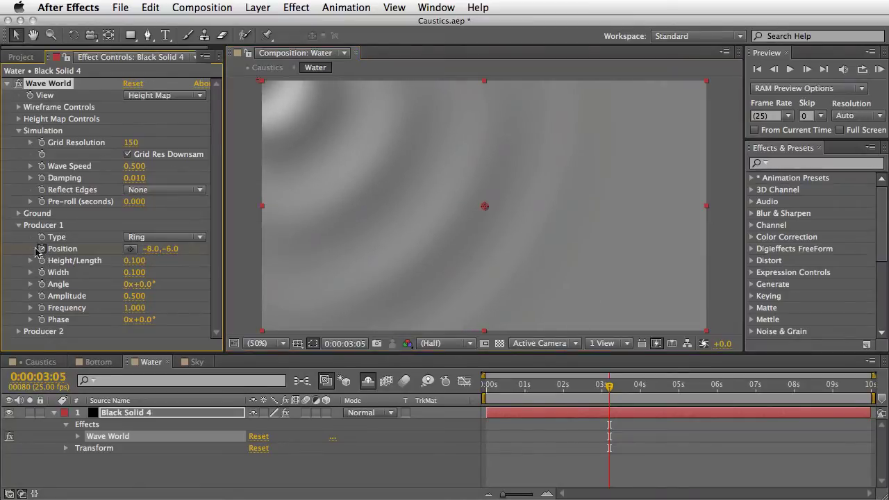
{"action": "key", "text": "u"}
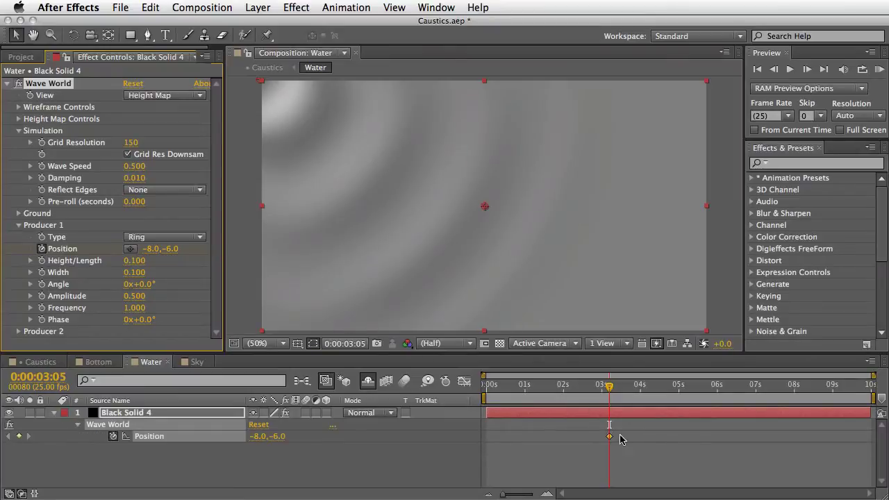
{"action": "left_click_drag", "start_coordinate": [609, 436], "coordinate": [486, 436]}
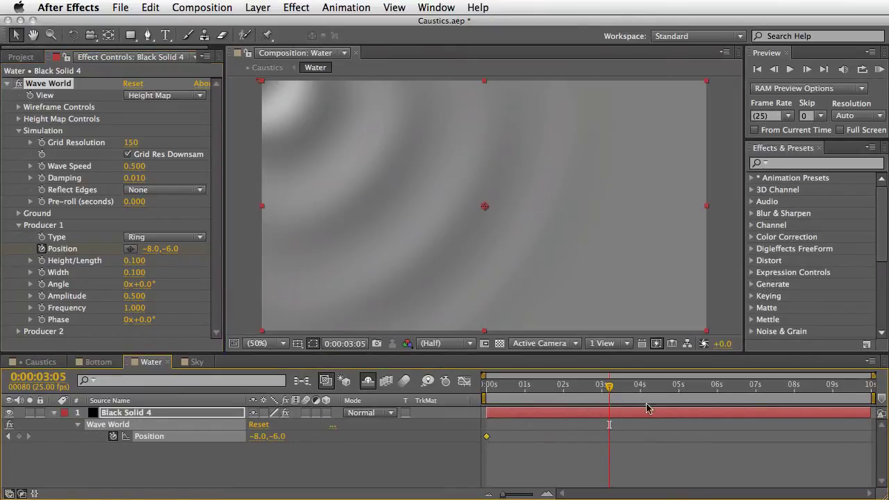
{"action": "left_click", "coordinate": [871, 386]}
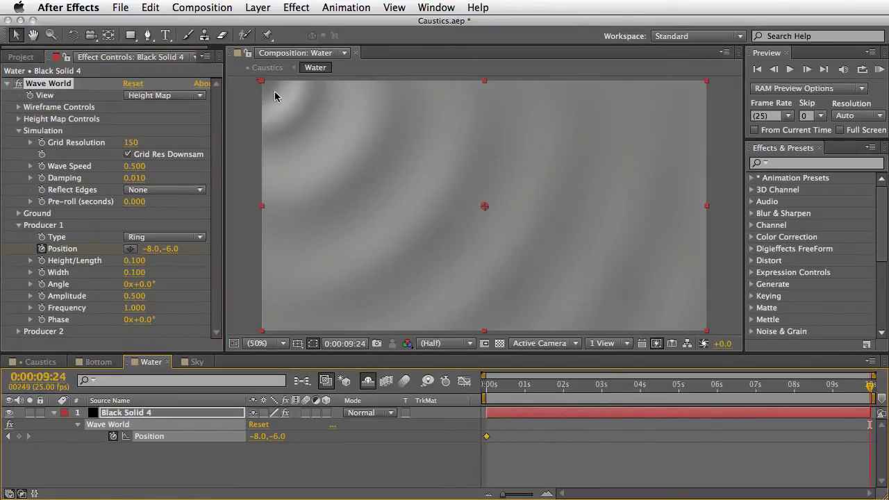
{"action": "left_click_drag", "start_coordinate": [267, 82], "coordinate": [442, 199]}
{"action": "left_click_drag", "start_coordinate": [528, 236], "coordinate": [718, 336]}
{"action": "mouse_move", "coordinate": [870, 386]}
{"action": "left_mouse_down"}
{"action": "mouse_move", "coordinate": [548, 384]}
{"action": "mouse_move", "coordinate": [709, 401]}
{"action": "left_mouse_up"}
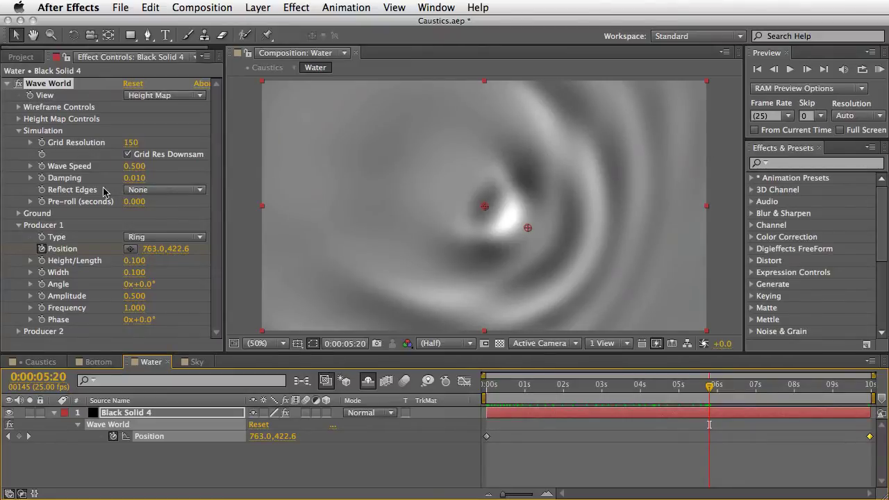
Step: Set Reflect Edges to All and RAM preview the wave simulation from the start
{"action": "left_click", "coordinate": [173, 193]}
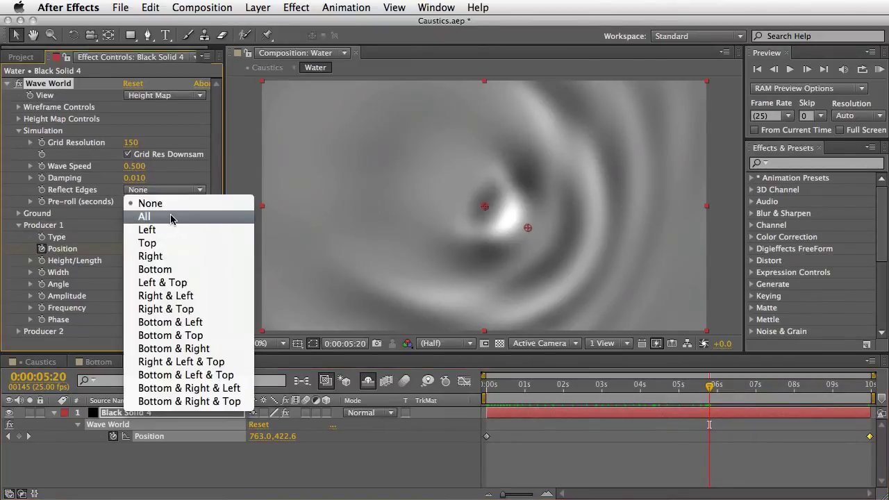
{"action": "left_click", "coordinate": [174, 216]}
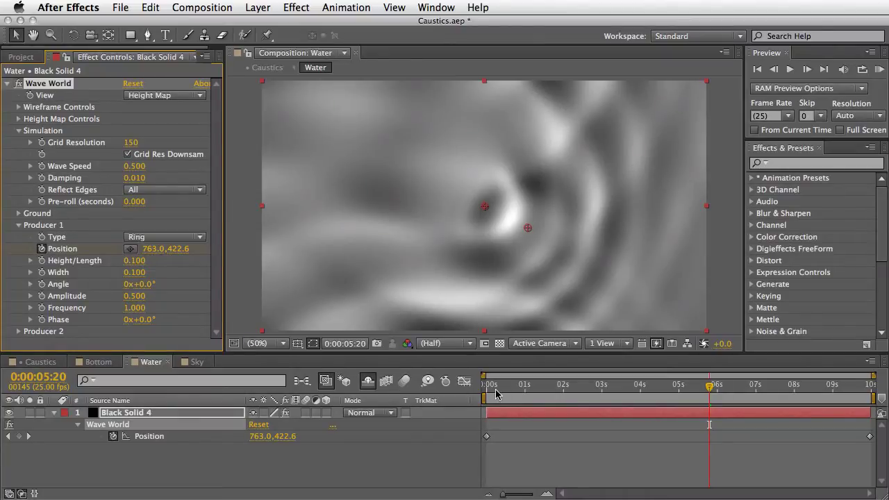
{"action": "left_click_drag", "start_coordinate": [492, 393], "coordinate": [469, 387]}
{"action": "key", "text": "KP_0"}
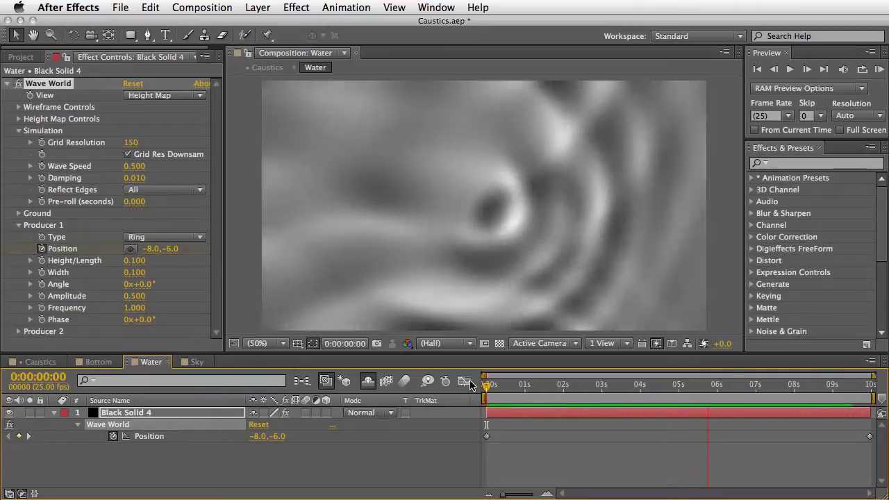
Step: Preview the Caustics comp, then park the time indicator at about 0:00:04:09
{"action": "left_click", "coordinate": [19, 130]}
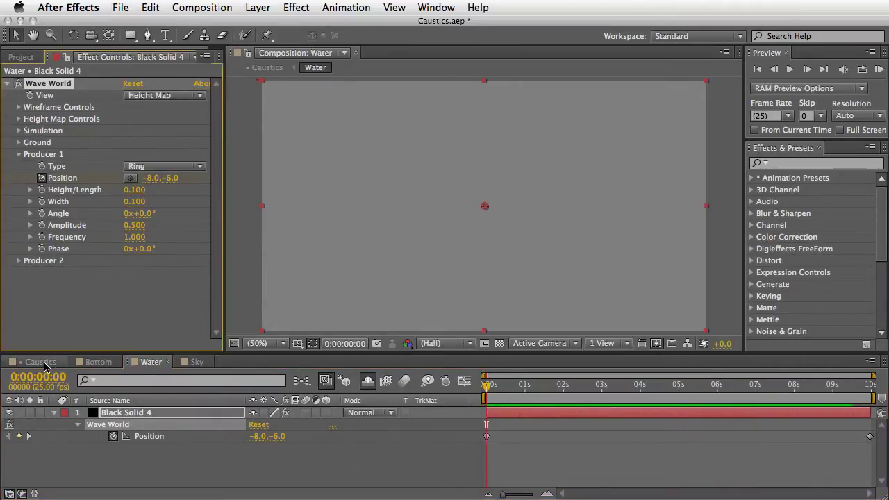
{"action": "left_click", "coordinate": [45, 362]}
{"action": "key", "text": "space"}
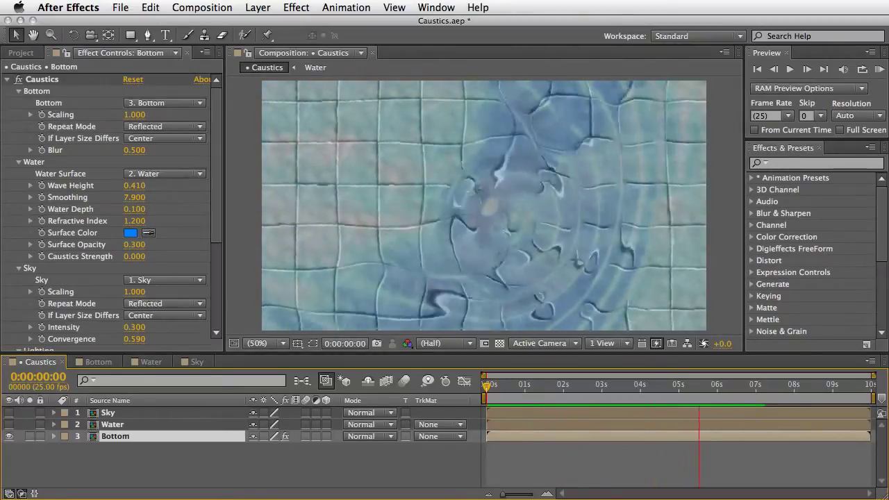
{"action": "key", "text": "space"}
{"action": "left_click_drag", "start_coordinate": [585, 386], "coordinate": [653, 398]}
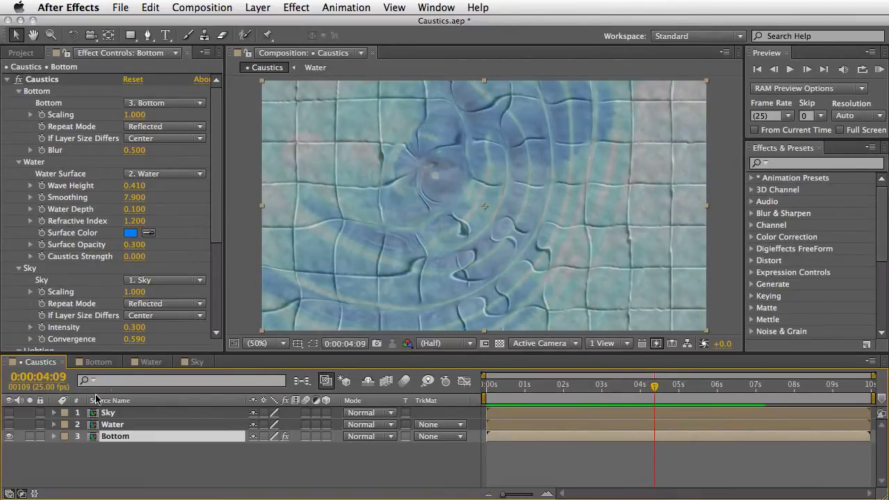
Step: Turn on the Water layer, set its blend mode to Overlay, and reselect Bottom
{"action": "left_click", "coordinate": [9, 424]}
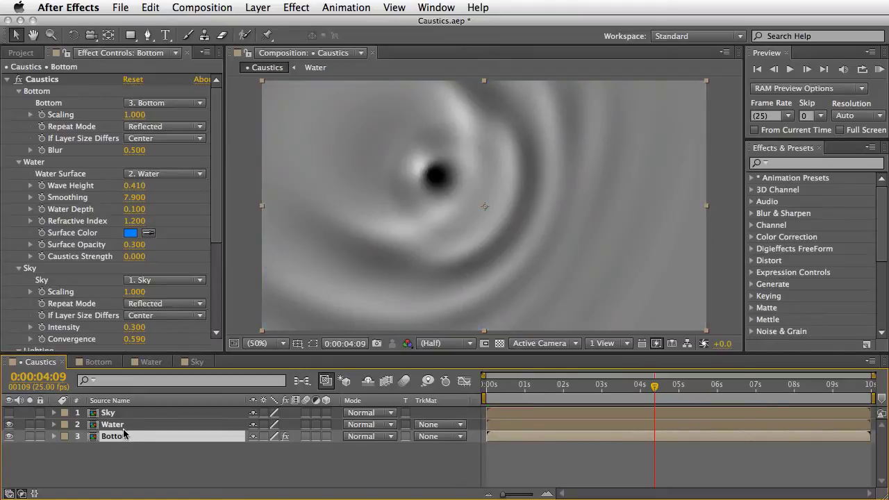
{"action": "left_click", "coordinate": [118, 425]}
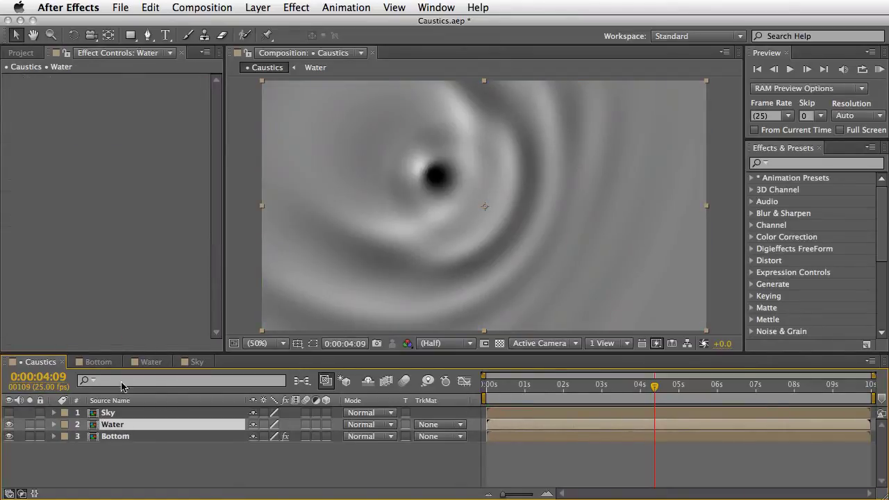
{"action": "left_click", "coordinate": [381, 434]}
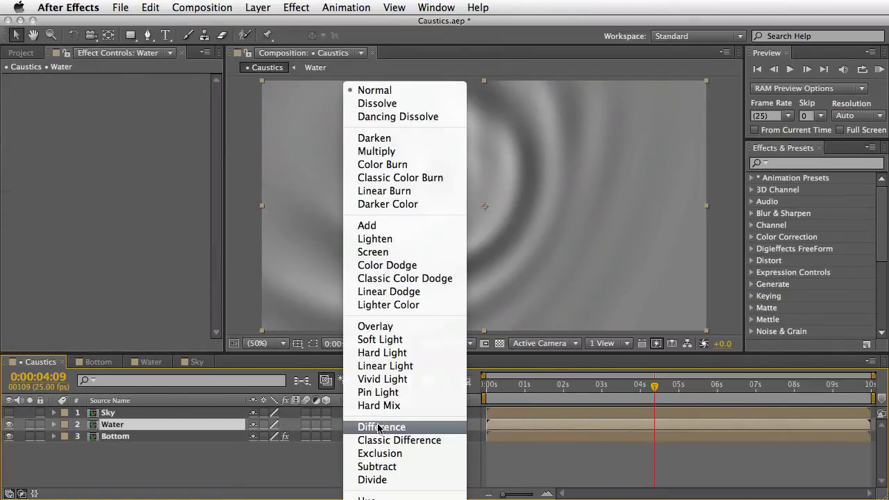
{"action": "left_click", "coordinate": [410, 324]}
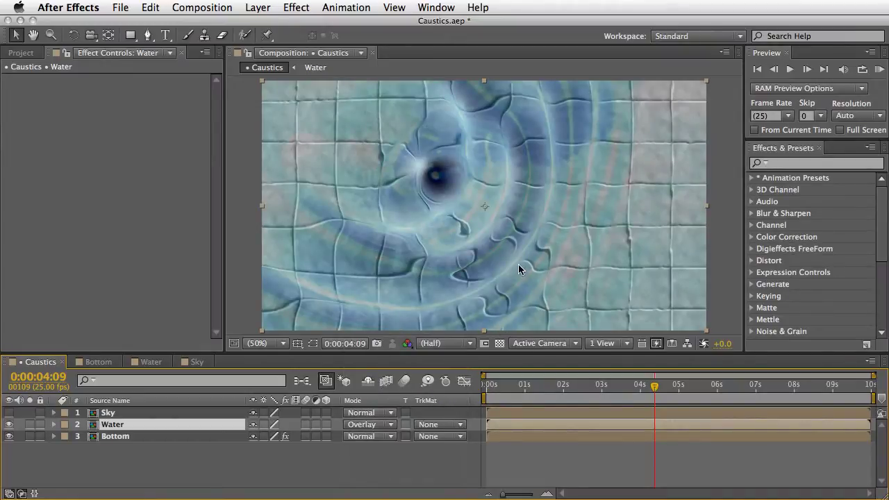
{"action": "left_click", "coordinate": [115, 436]}
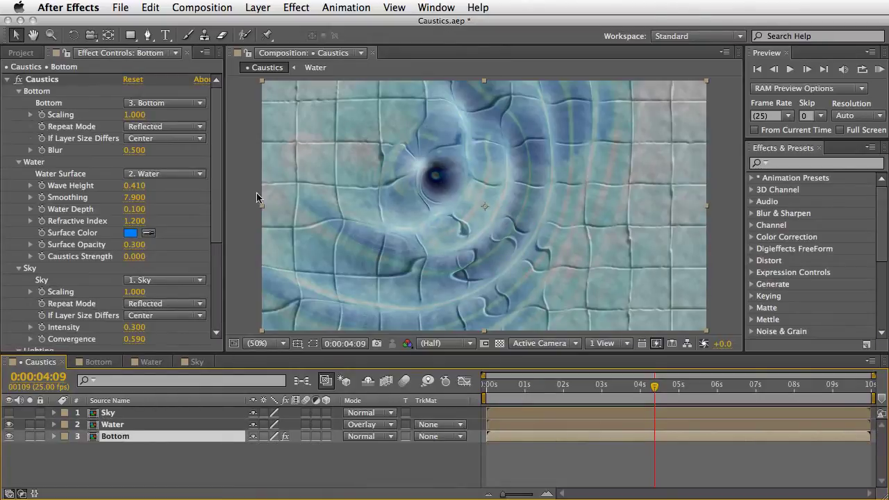
Step: Scrub Caustics Strength to 0.190, Smoothing 9.700, Surface Opacity 1.000, then RAM preview
{"action": "left_click_drag", "start_coordinate": [131, 257], "coordinate": [143, 256]}
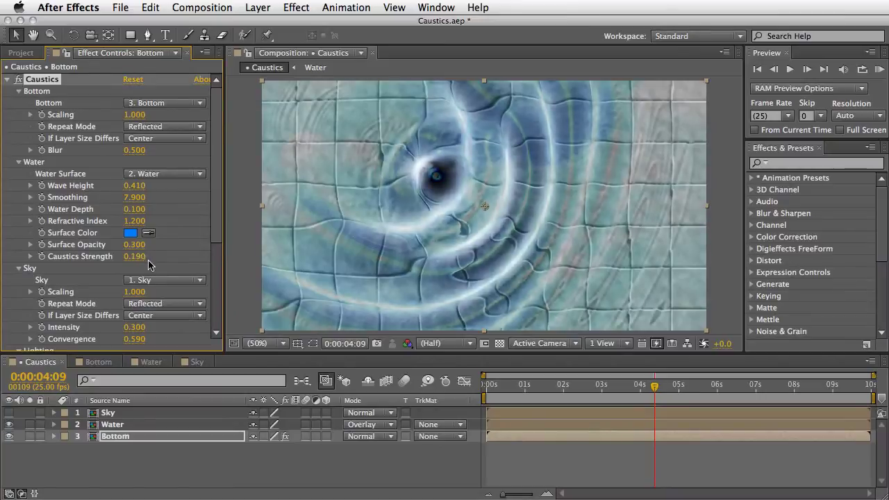
{"action": "left_click_drag", "start_coordinate": [134, 197], "coordinate": [155, 207]}
{"action": "left_click_drag", "start_coordinate": [137, 244], "coordinate": [118, 244]}
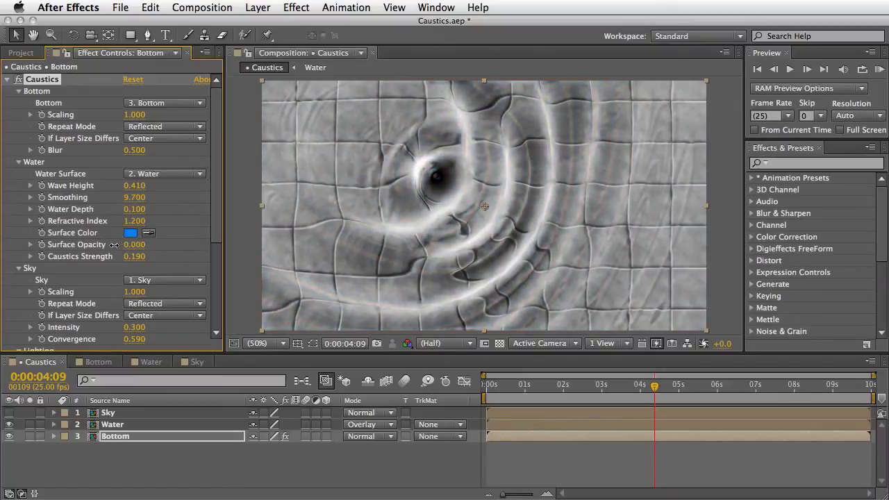
{"action": "left_click_drag", "start_coordinate": [132, 244], "coordinate": [172, 210]}
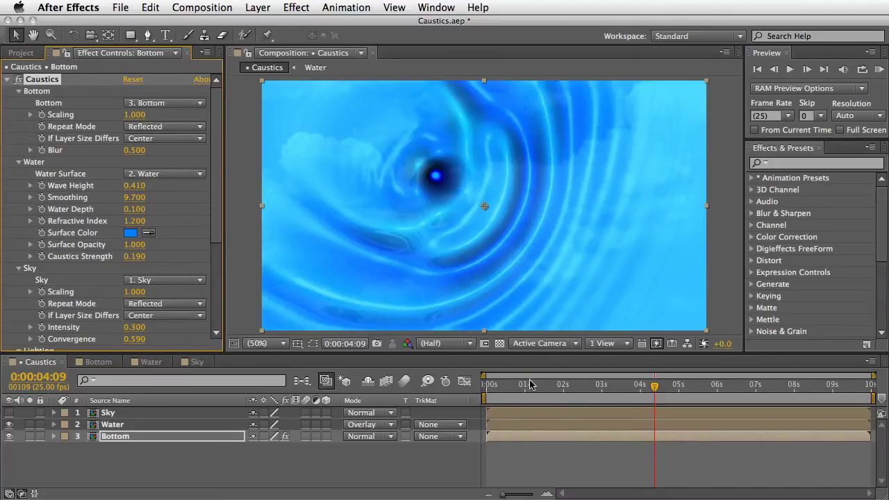
{"action": "key", "text": "KP_0"}
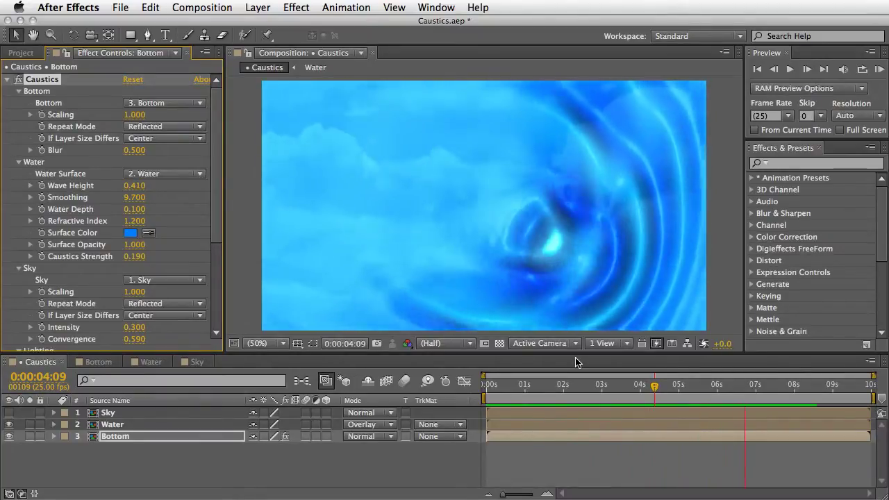
Step: Stop the preview, set the Caustics Sky to None and Surface Opacity to 0.340
{"action": "key", "text": "space"}
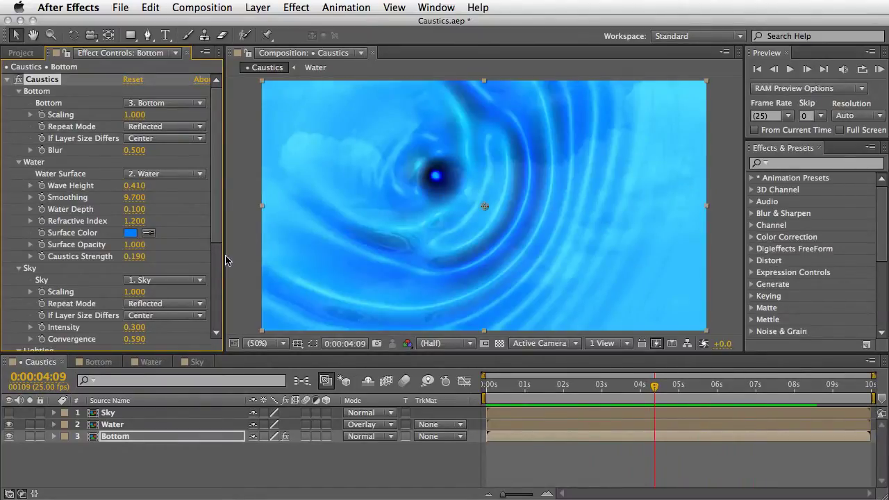
{"action": "left_click", "coordinate": [143, 280]}
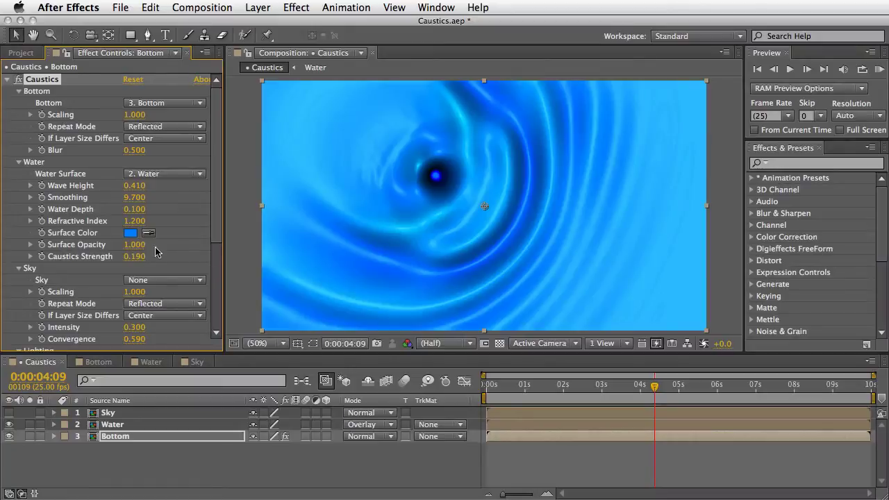
{"action": "left_click_drag", "start_coordinate": [136, 245], "coordinate": [100, 246]}
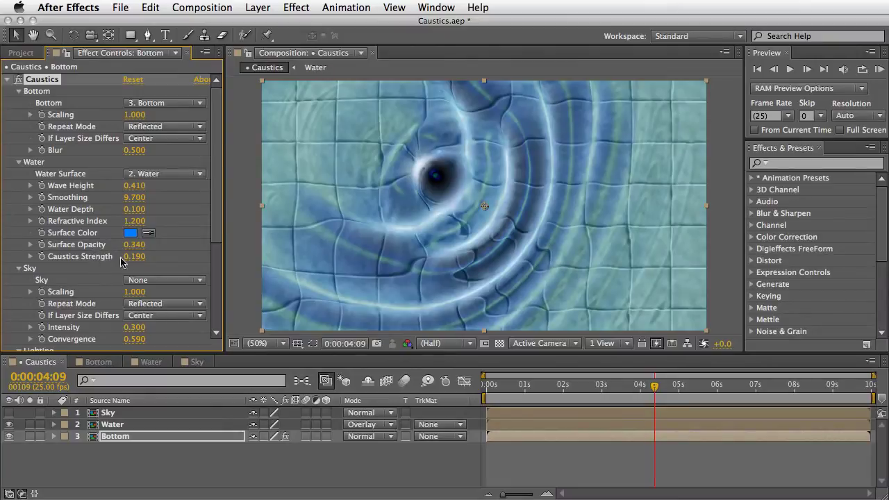
Step: In the Water comp, reveal SternFX, move it above Black Solid 4, and hide the solid
{"action": "left_click", "coordinate": [147, 362]}
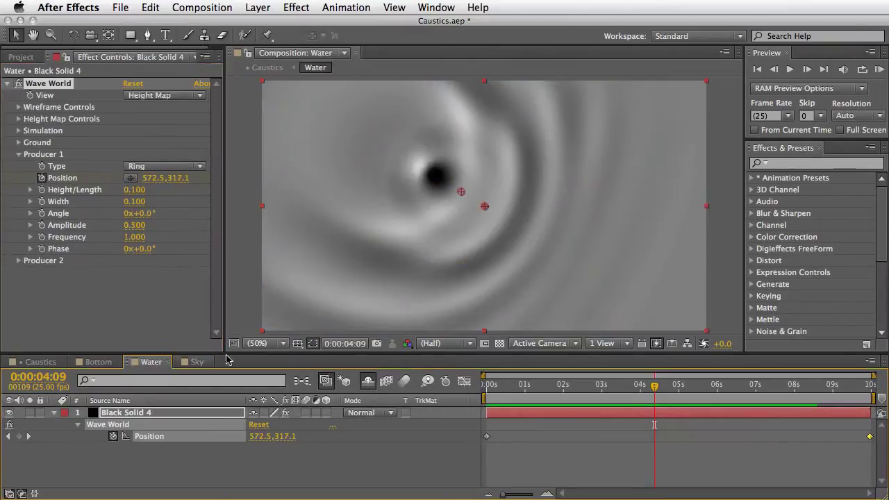
{"action": "left_click", "coordinate": [367, 382]}
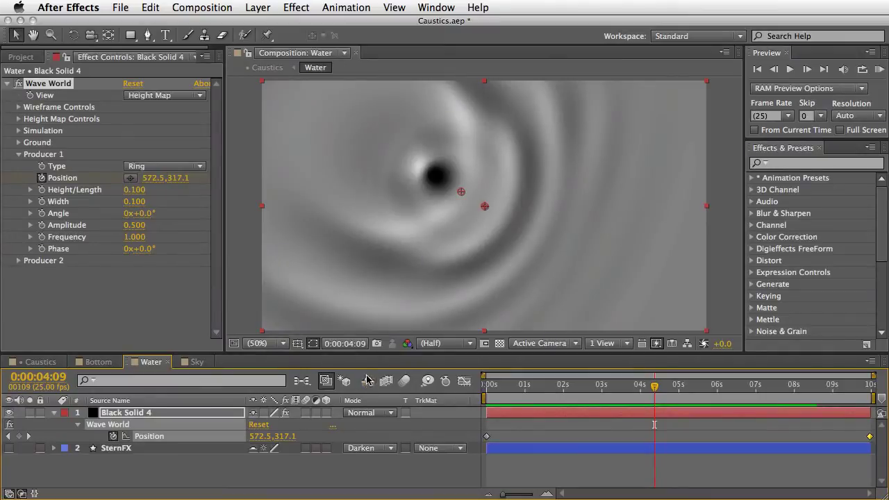
{"action": "left_click", "coordinate": [109, 450]}
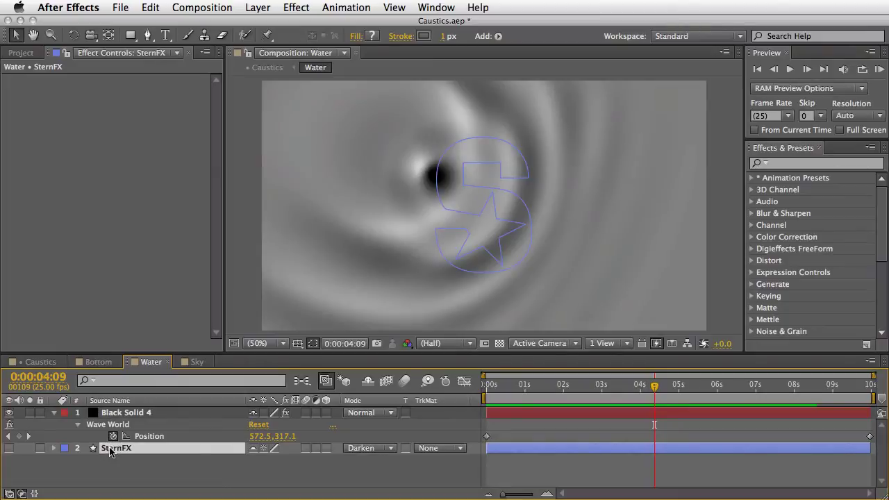
{"action": "left_click_drag", "start_coordinate": [109, 450], "coordinate": [118, 419]}
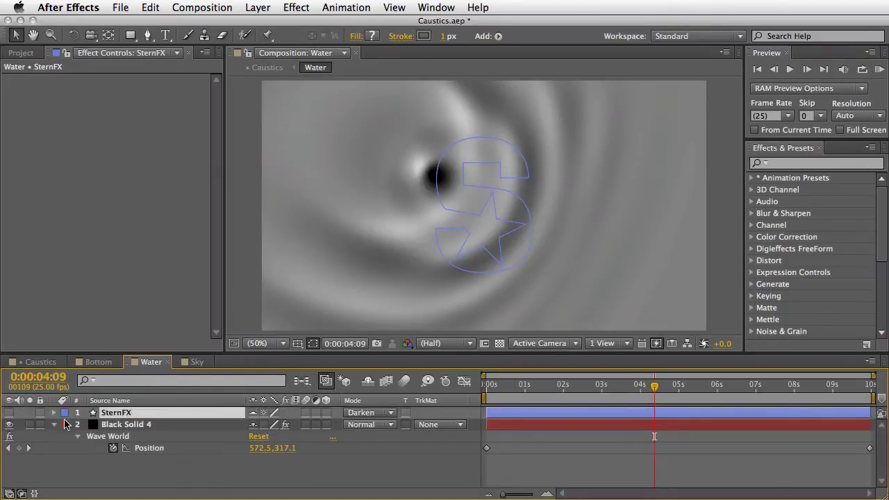
{"action": "left_click", "coordinate": [9, 412]}
{"action": "left_click", "coordinate": [55, 414]}
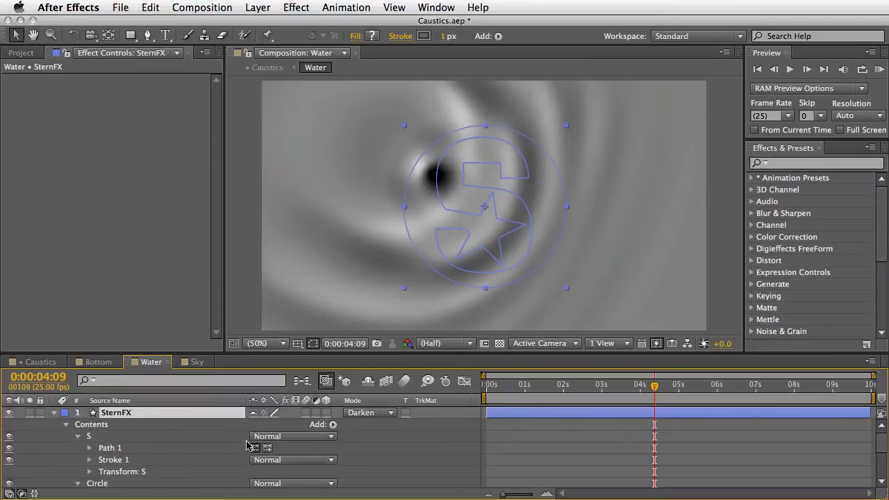
{"action": "left_click", "coordinate": [55, 413]}
{"action": "left_click", "coordinate": [9, 424]}
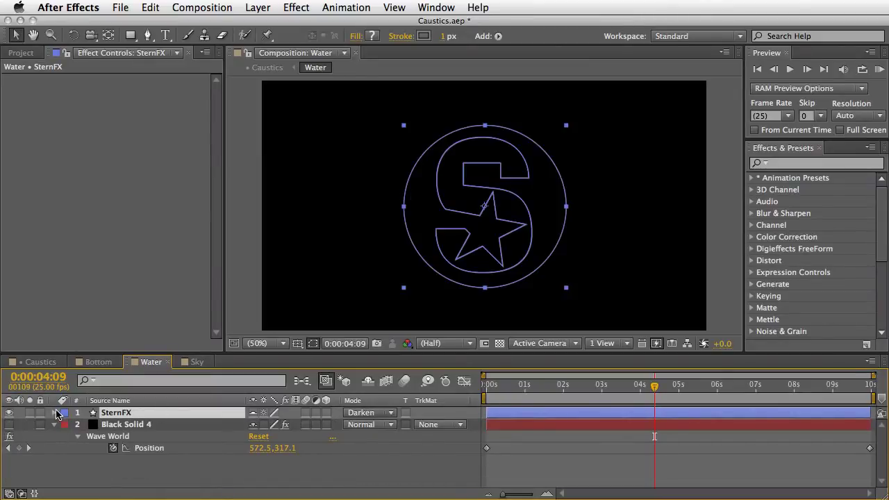
Step: Select Path 1 of the SternFX S group and hide the path handles in the viewer
{"action": "left_click", "coordinate": [54, 413]}
{"action": "left_click", "coordinate": [90, 436]}
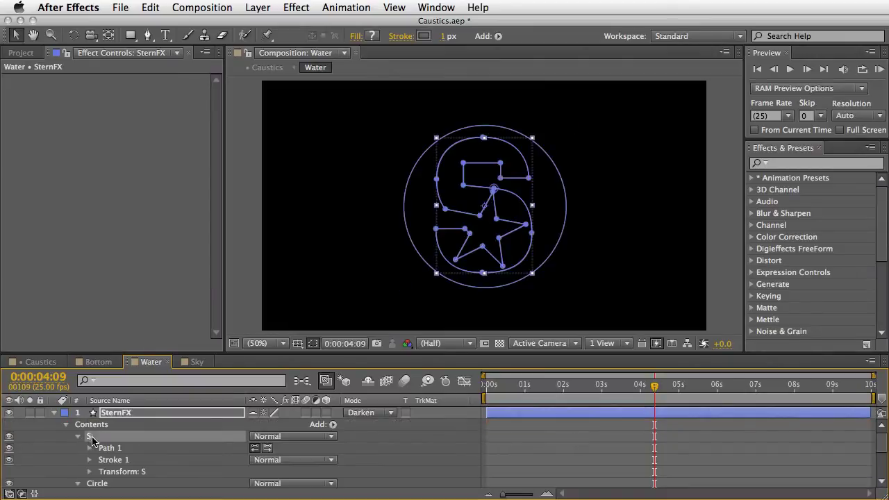
{"action": "left_click", "coordinate": [111, 449]}
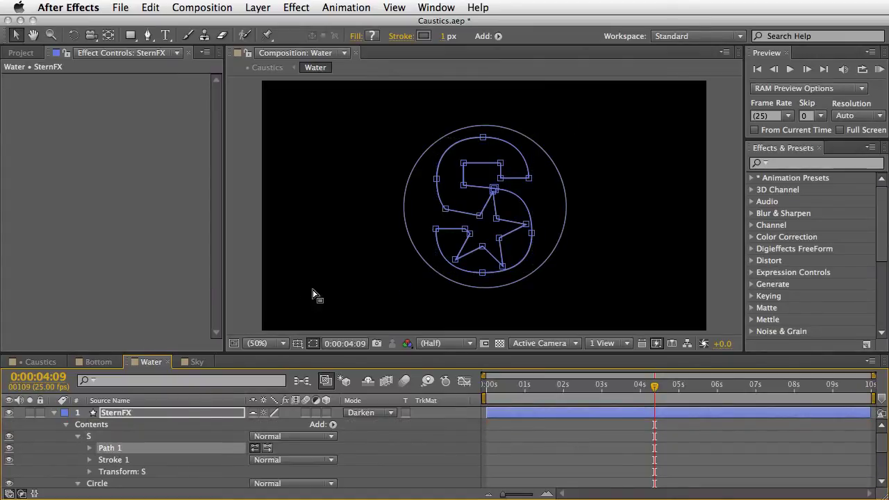
{"action": "left_click", "coordinate": [312, 343]}
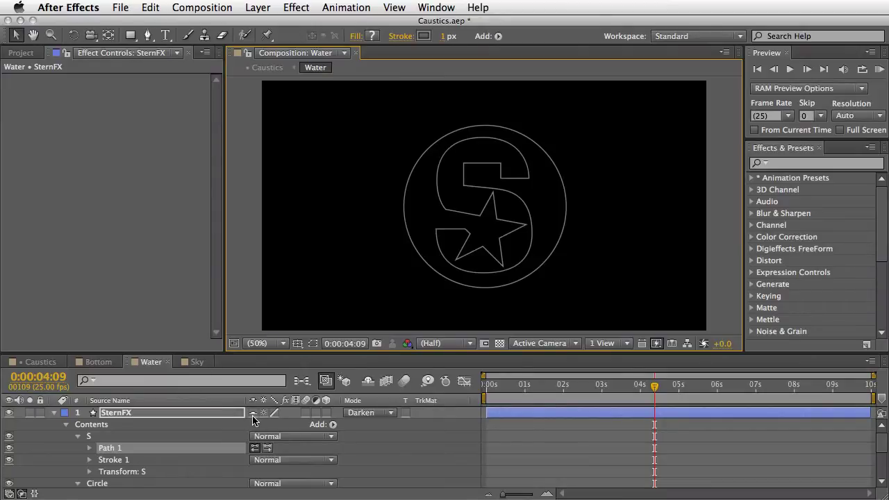
Step: Add Trim Paths to the SternFX S shape group
{"action": "left_click", "coordinate": [119, 448]}
{"action": "left_click", "coordinate": [89, 436]}
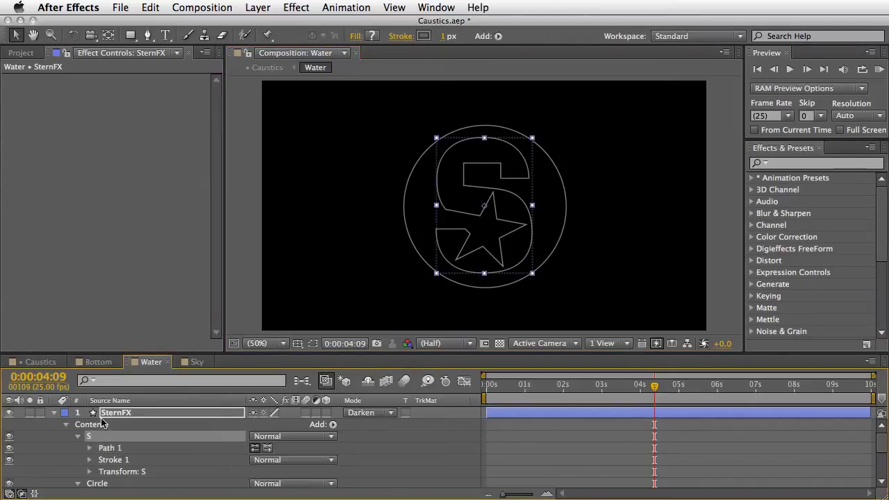
{"action": "left_click", "coordinate": [498, 36]}
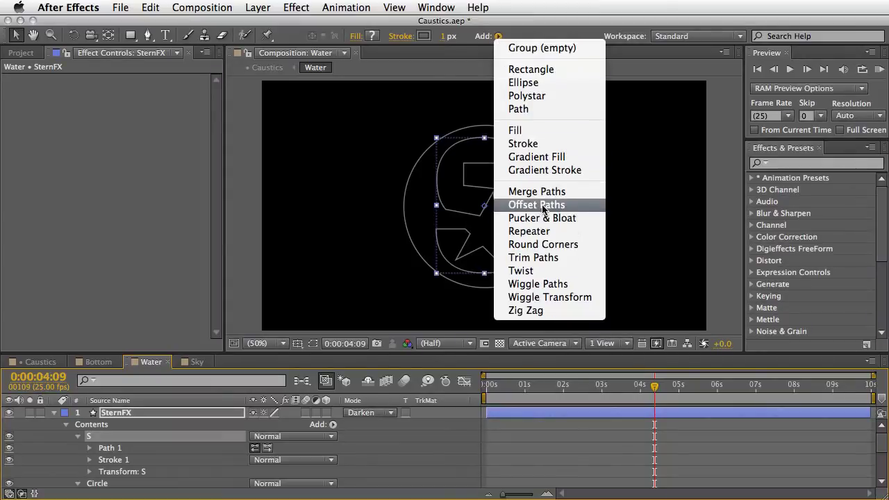
{"action": "left_click", "coordinate": [533, 258]}
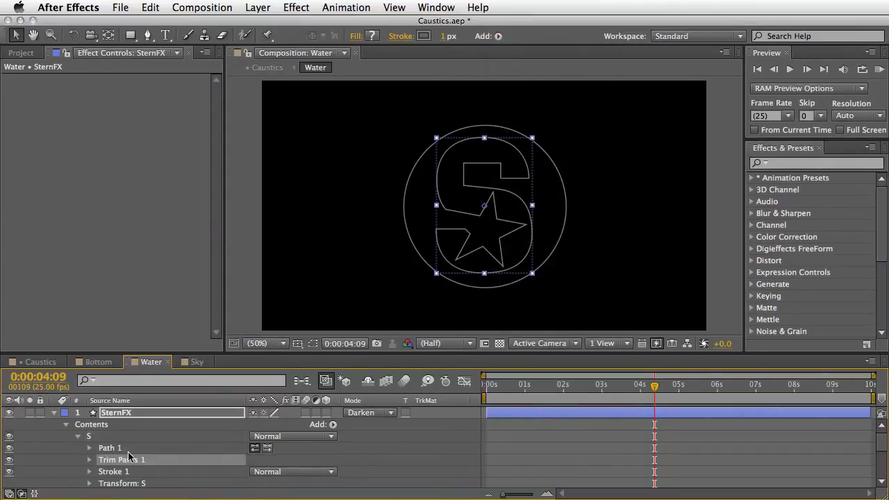
{"action": "left_click", "coordinate": [88, 460]}
Step: Keyframe Trim Paths End from 0% at 0s to 100% near three seconds, then play it
{"action": "left_click_drag", "start_coordinate": [512, 393], "coordinate": [484, 389]}
{"action": "left_click_drag", "start_coordinate": [263, 464], "coordinate": [146, 459]}
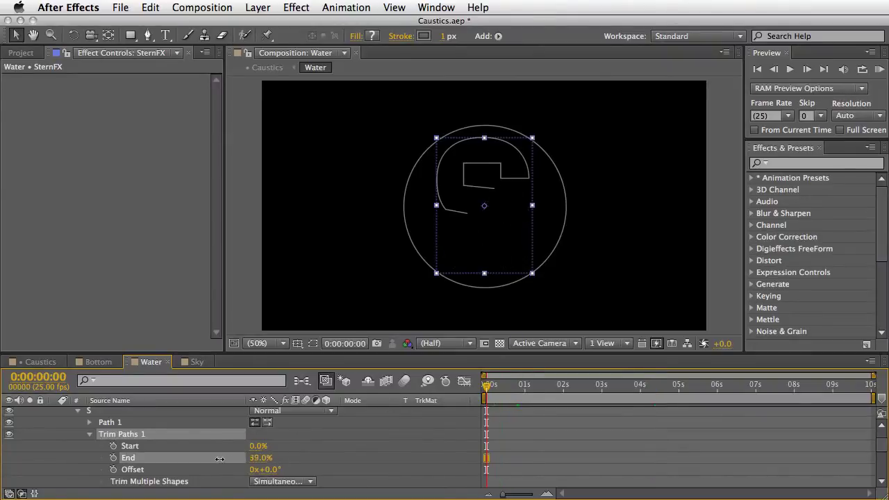
{"action": "left_click", "coordinate": [114, 458]}
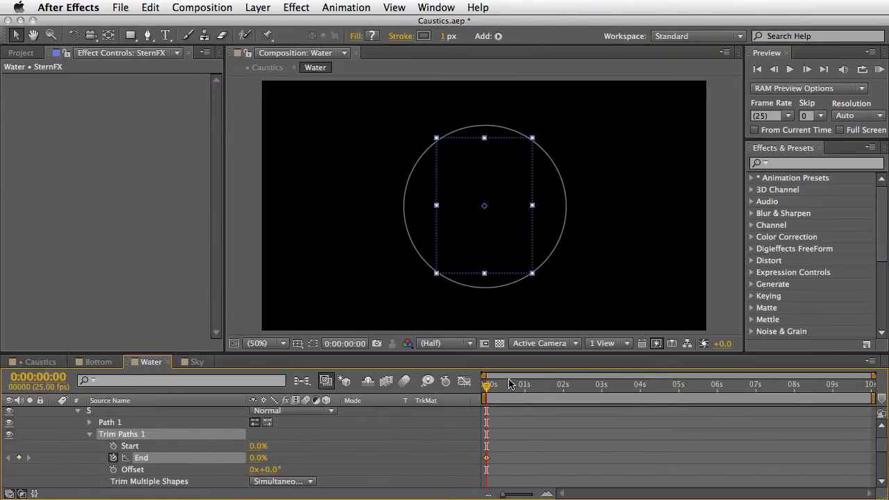
{"action": "left_click_drag", "start_coordinate": [487, 389], "coordinate": [602, 400]}
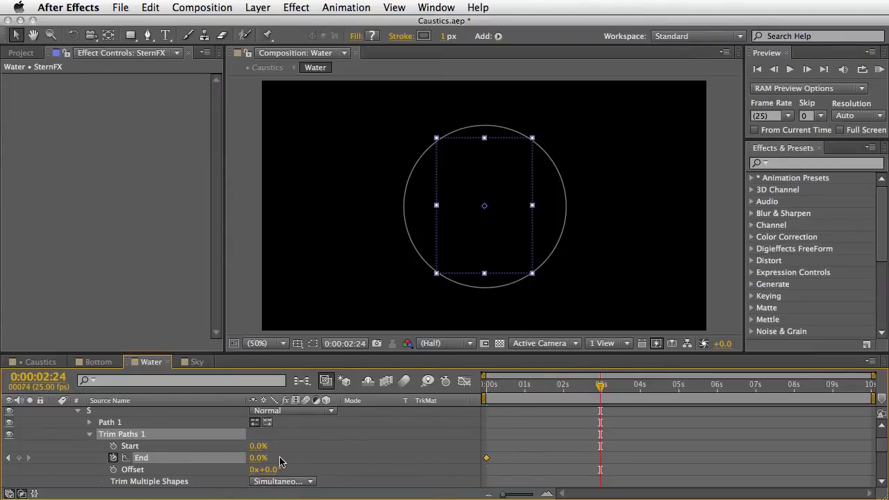
{"action": "left_click_drag", "start_coordinate": [275, 463], "coordinate": [334, 456]}
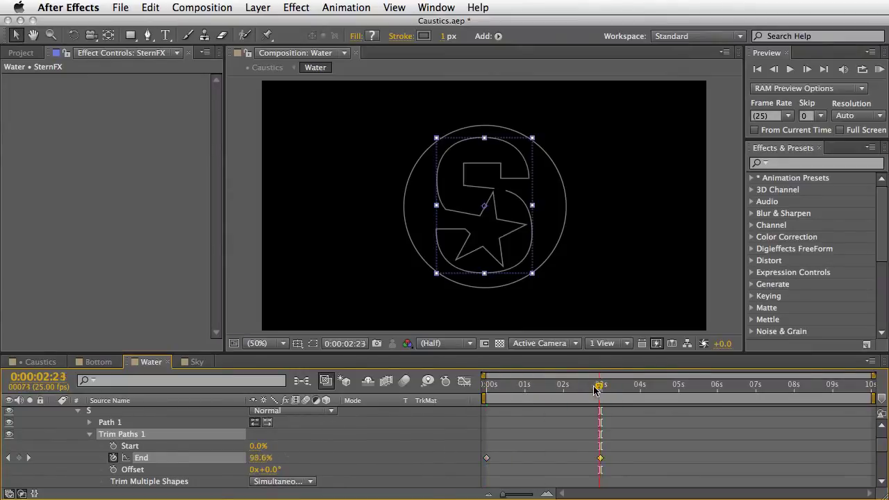
{"action": "left_click_drag", "start_coordinate": [487, 387], "coordinate": [571, 390]}
{"action": "key", "text": "space"}
{"action": "key", "text": "space"}
{"action": "key", "text": "Home"}
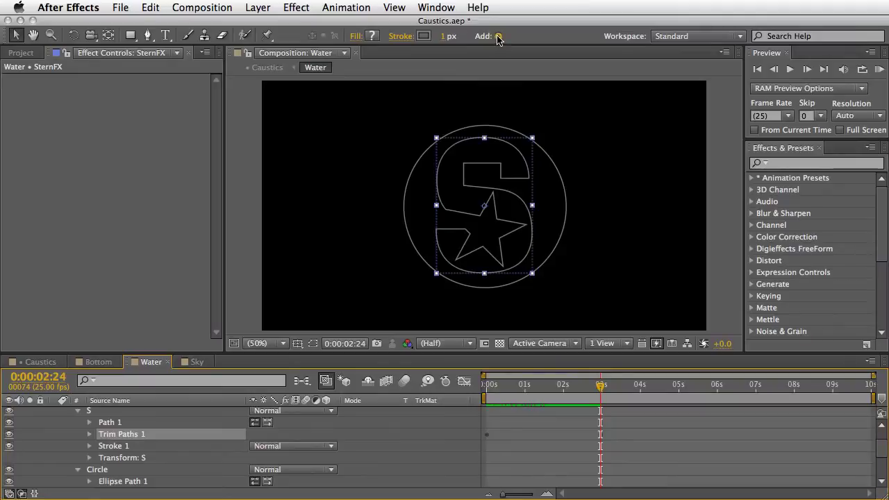
Step: Add Wiggle Paths to the S outline and reduce its Size to 5
{"action": "left_click", "coordinate": [498, 36]}
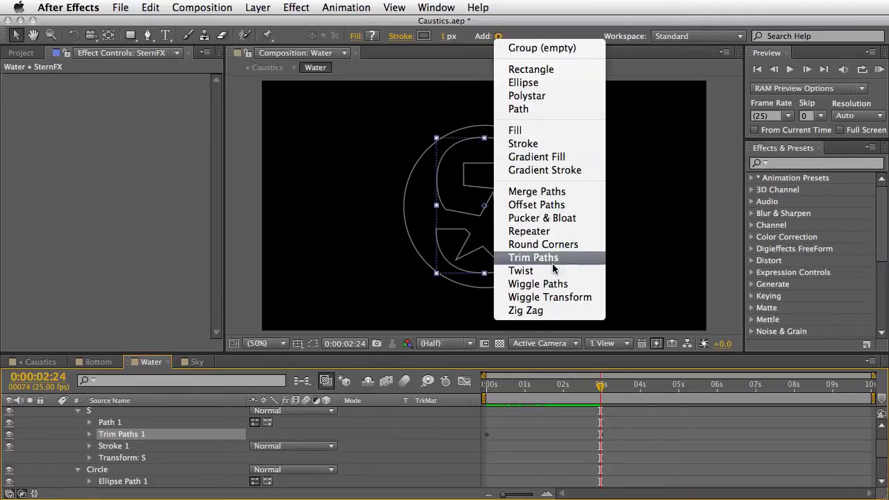
{"action": "left_click", "coordinate": [546, 284]}
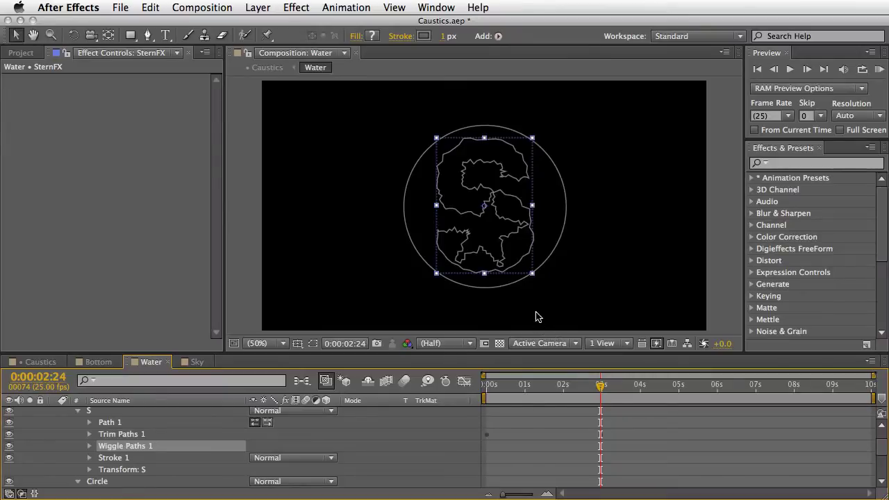
{"action": "left_click", "coordinate": [89, 446]}
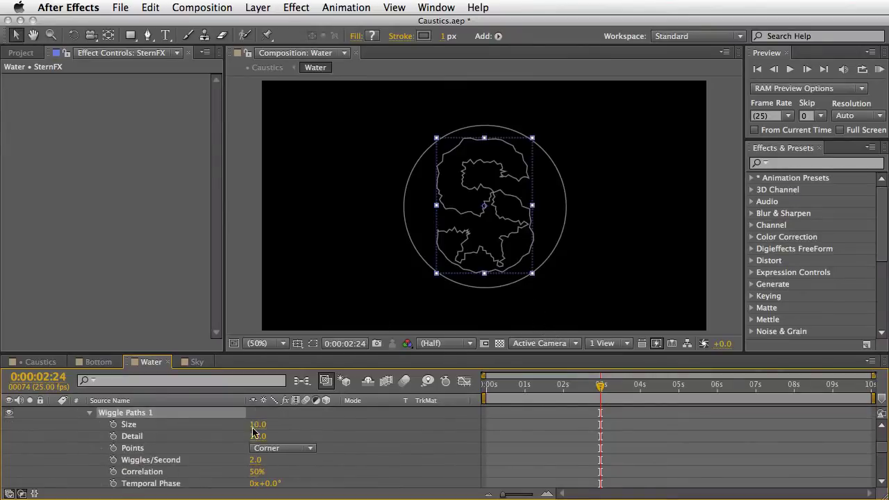
{"action": "left_click_drag", "start_coordinate": [258, 426], "coordinate": [255, 424]}
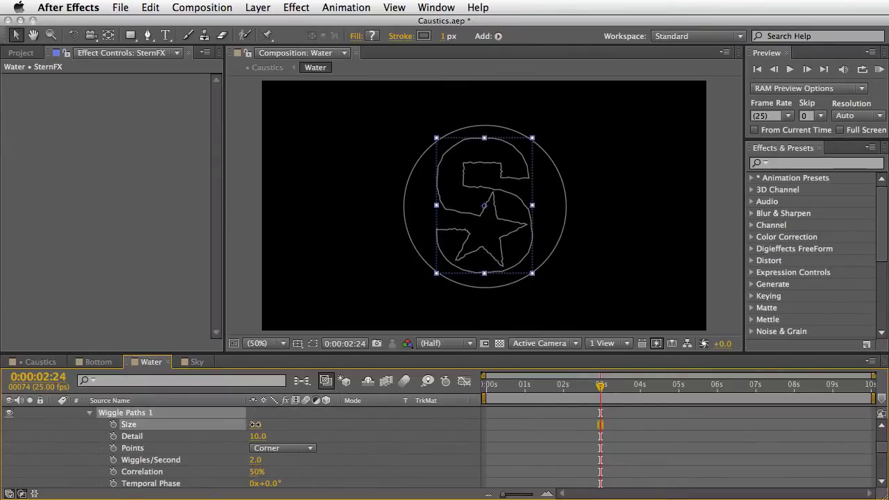
Step: Add Round Corners to the S outline and RAM preview the logo animation
{"action": "left_click", "coordinate": [498, 37]}
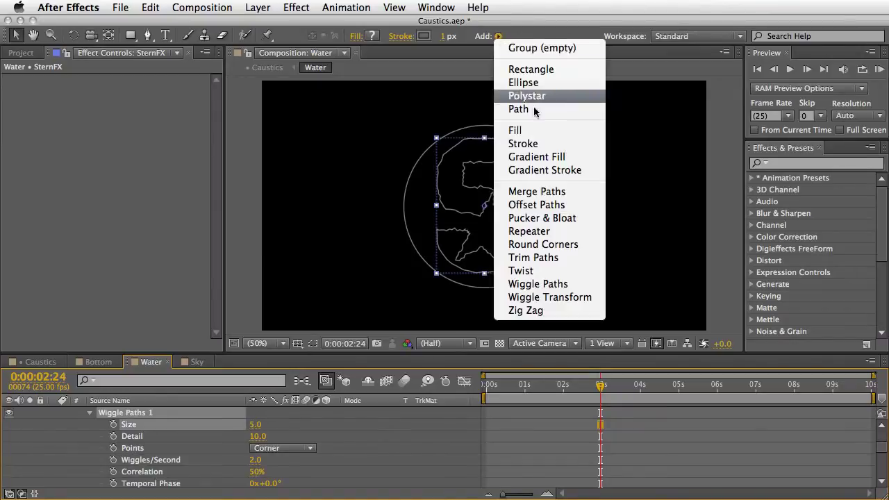
{"action": "left_click", "coordinate": [547, 244]}
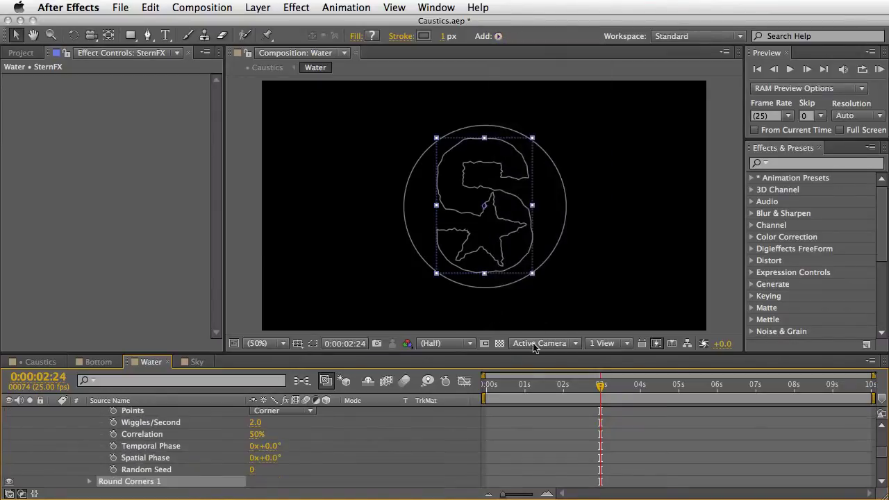
{"action": "left_click", "coordinate": [485, 386]}
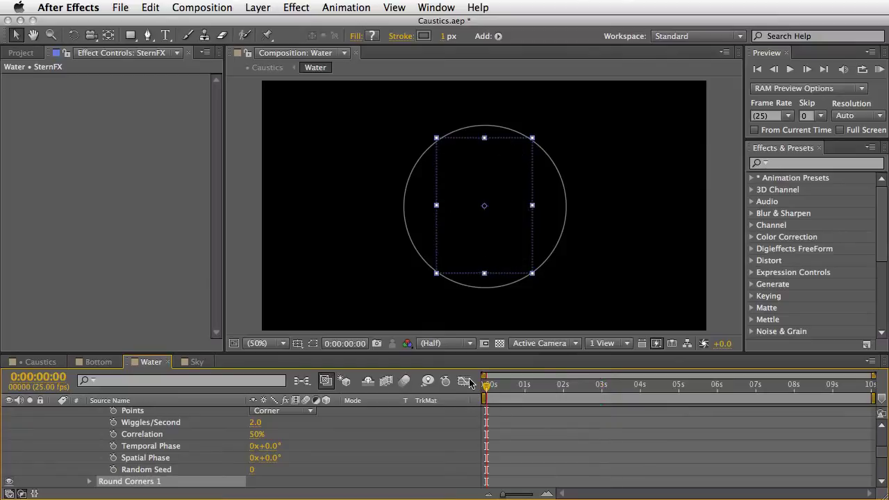
{"action": "key", "text": "KP_0"}
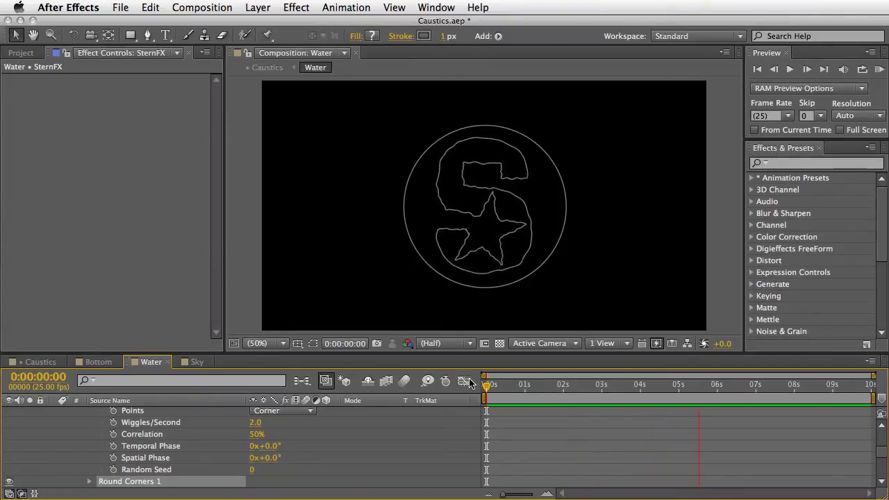
{"action": "key", "text": "space"}
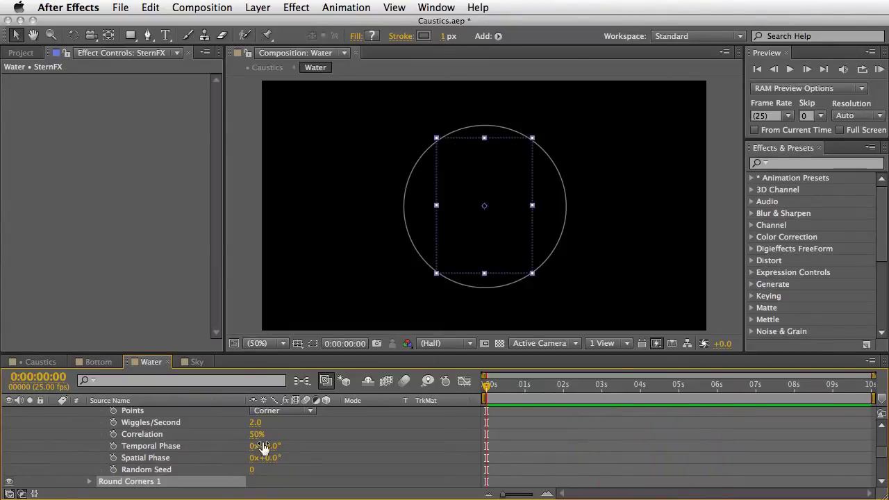
Step: Paste the S group's Trim Paths, Wiggle Paths and Round Corners onto the Circle group
{"action": "scroll", "coordinate": [138, 450], "scroll_direction": "up", "scroll_amount": 3}
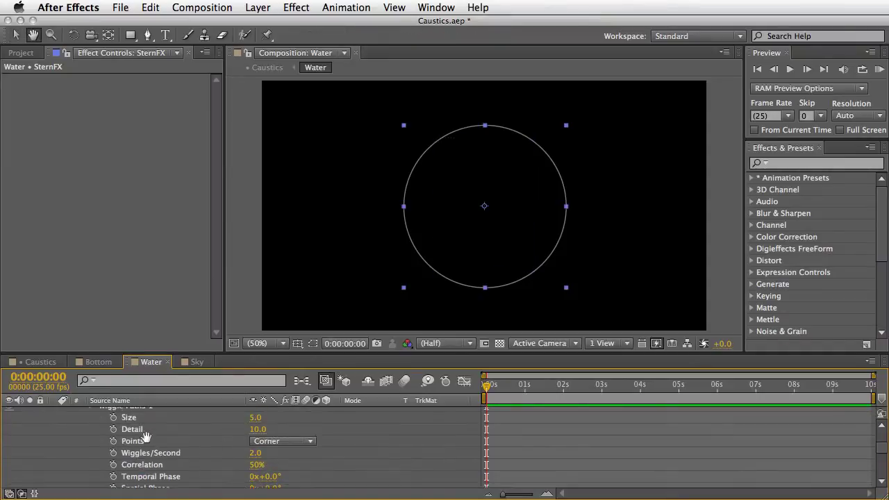
{"action": "scroll", "coordinate": [125, 445], "scroll_direction": "up", "scroll_amount": 2}
{"action": "left_click", "coordinate": [89, 436]}
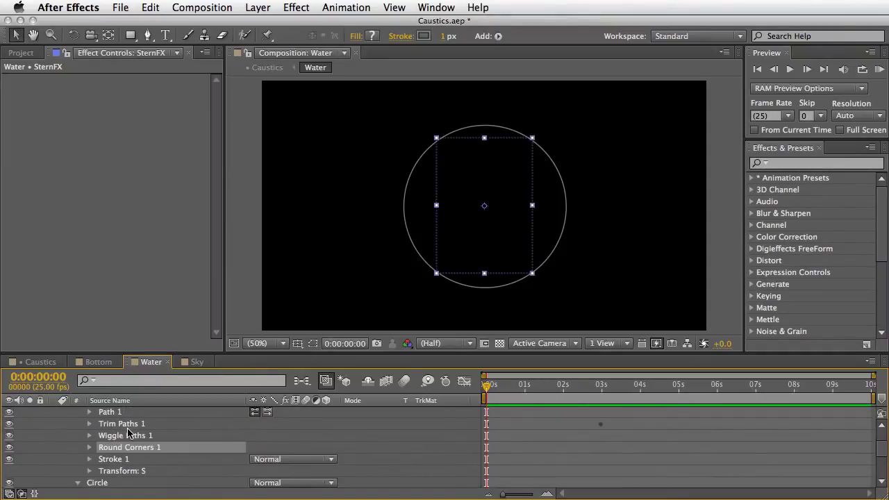
{"action": "left_click", "coordinate": [122, 425]}
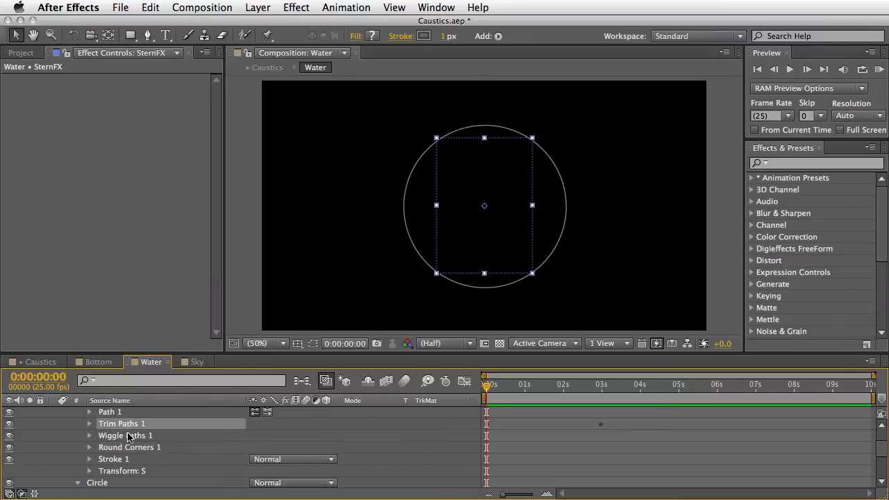
{"action": "left_click", "coordinate": [122, 436], "text": "shift"}
{"action": "left_click", "coordinate": [122, 448], "text": "shift"}
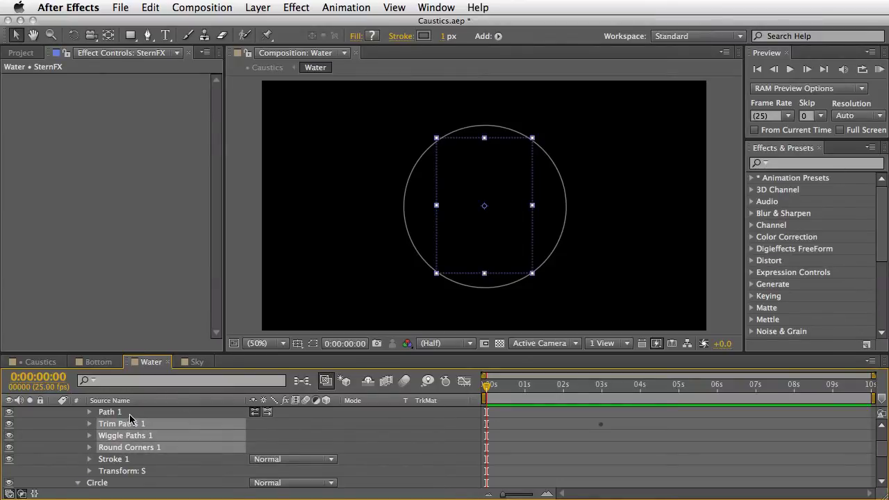
{"action": "scroll", "coordinate": [125, 425], "scroll_direction": "up", "scroll_amount": 3}
{"action": "left_click", "coordinate": [77, 436]}
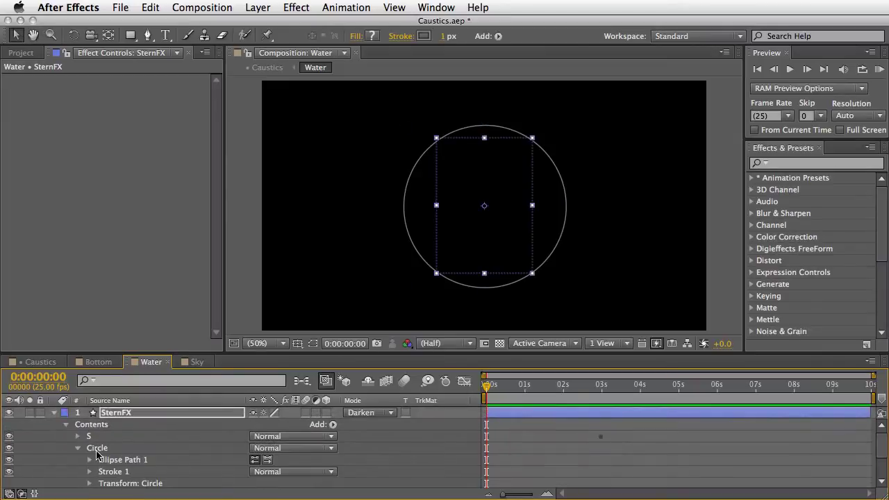
{"action": "left_click", "coordinate": [100, 447]}
{"action": "key", "text": "ctrl+v"}
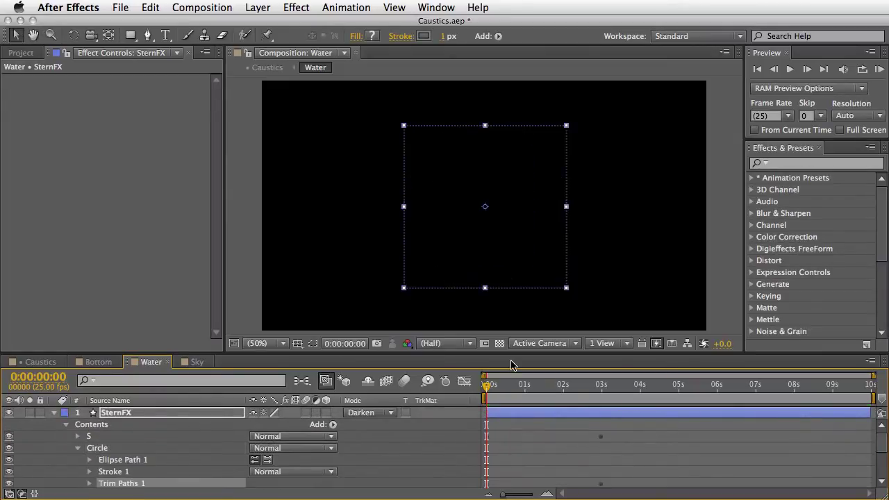
Step: Preview the circle's draw-on, then turn the Wave World solid's visibility back on
{"action": "key", "text": "space"}
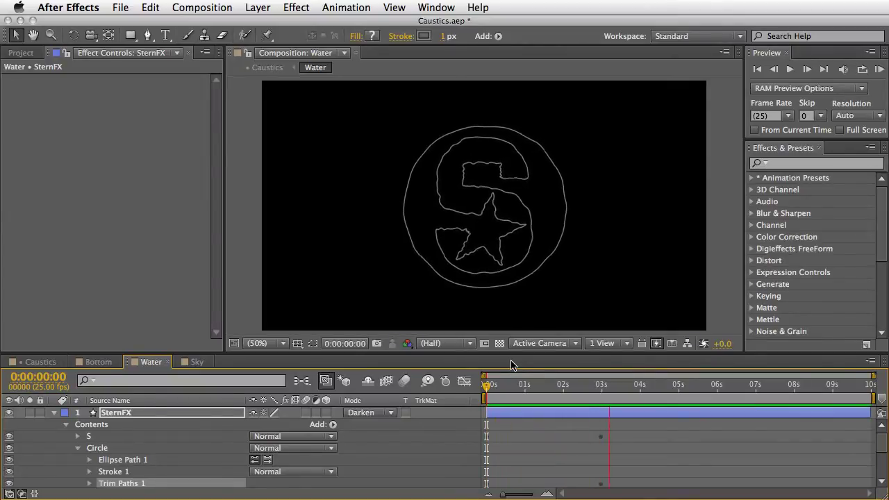
{"action": "key", "text": "space"}
{"action": "left_click", "coordinate": [53, 412]}
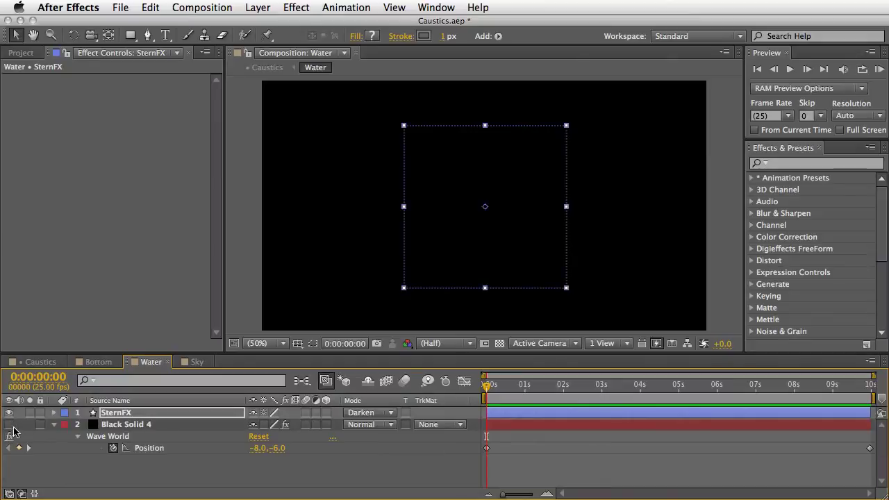
{"action": "left_click", "coordinate": [8, 424]}
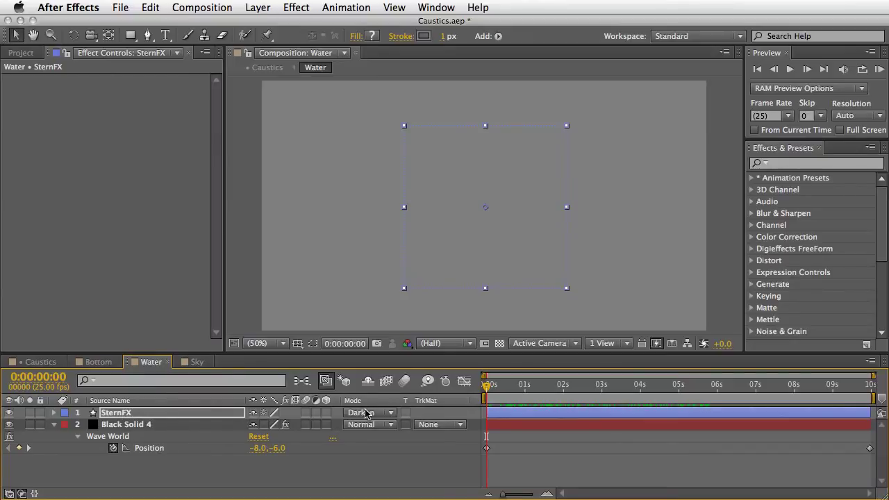
Step: Keep SternFX in Darken mode, then RAM-preview and scrub the Wave World ripples over the logo
{"action": "left_click", "coordinate": [392, 416]}
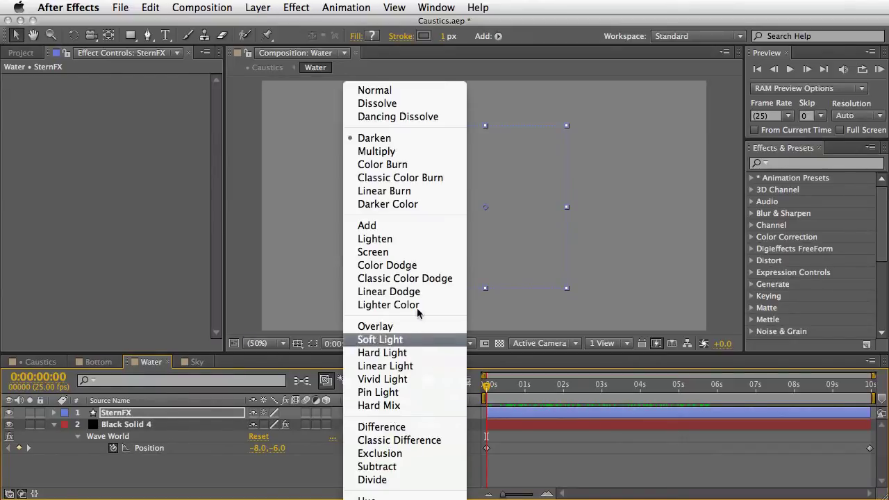
{"action": "left_click", "coordinate": [432, 145]}
{"action": "left_click", "coordinate": [448, 470]}
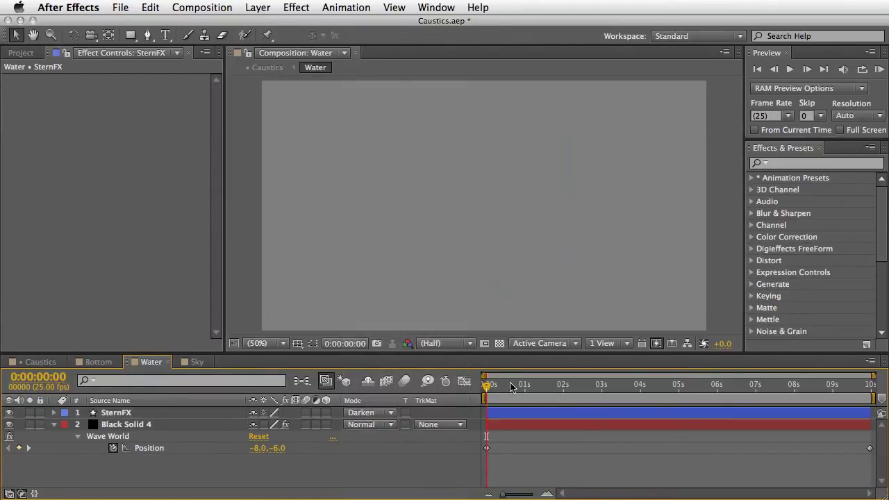
{"action": "key", "text": "KP_0"}
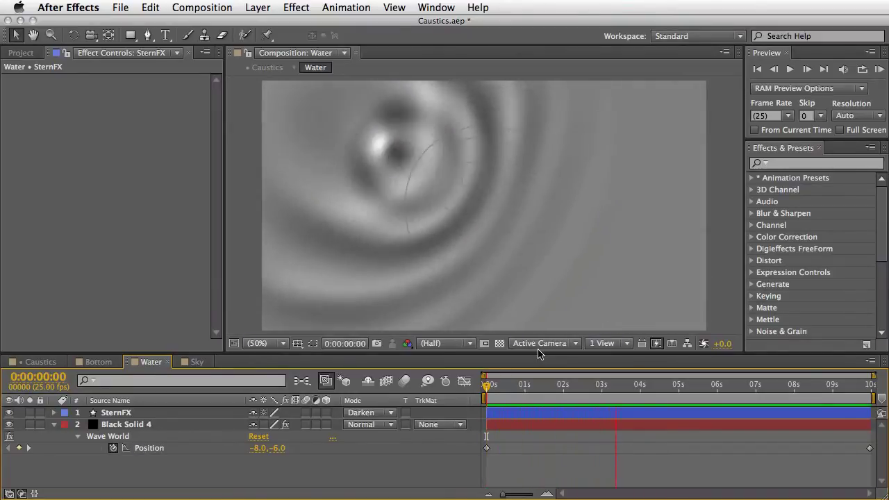
{"action": "key", "text": "space"}
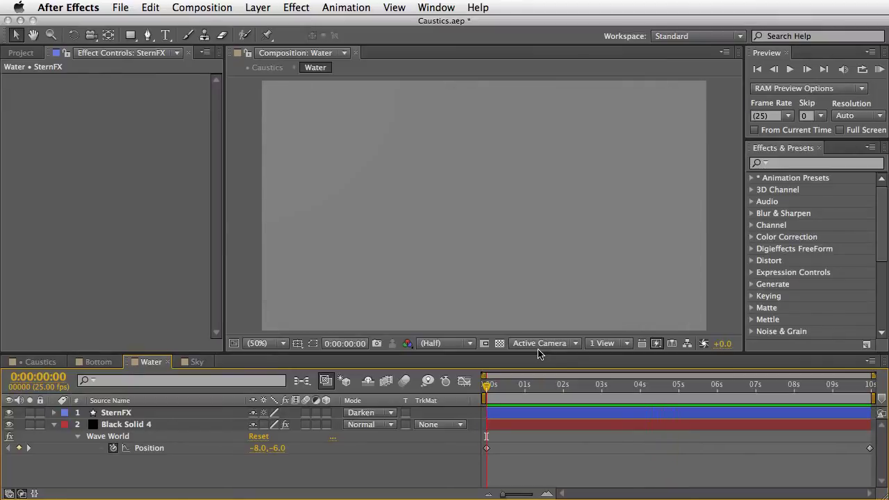
{"action": "left_click_drag", "start_coordinate": [529, 387], "coordinate": [687, 395]}
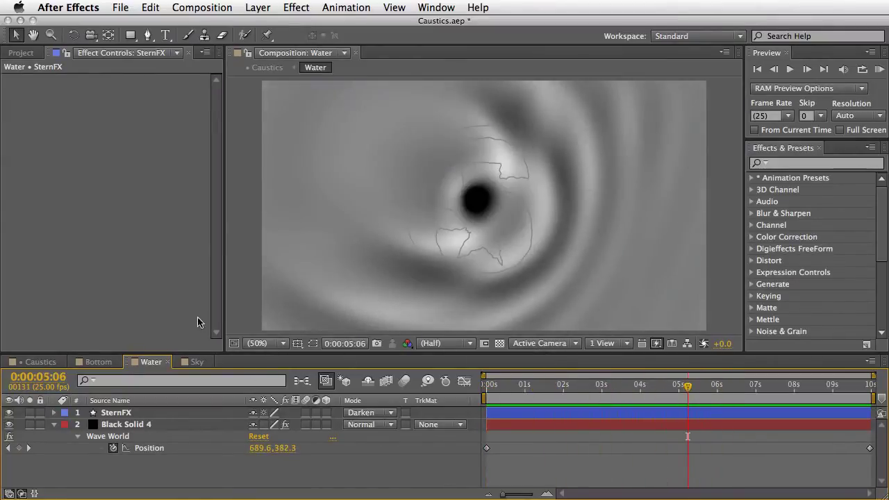
Step: In the Caustics comp near three seconds, adjust Wave Height and lower Caustics Strength
{"action": "left_click", "coordinate": [40, 362]}
{"action": "left_click_drag", "start_coordinate": [490, 386], "coordinate": [614, 410]}
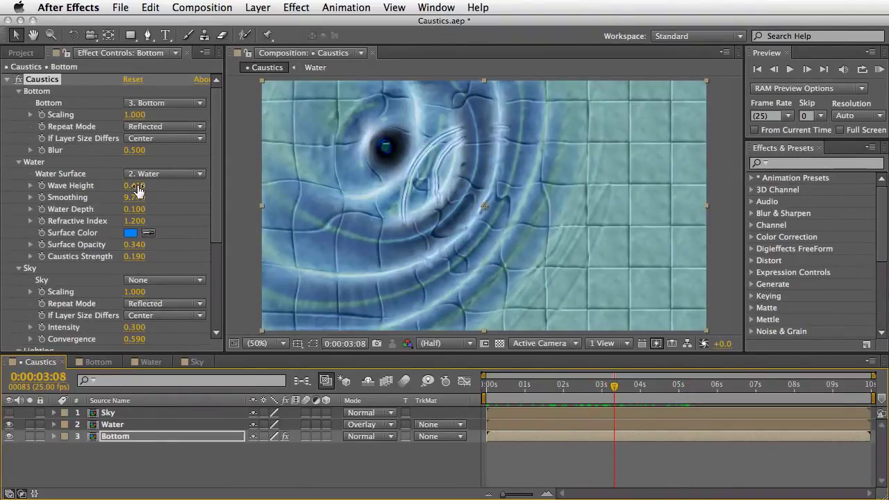
{"action": "left_click_drag", "start_coordinate": [136, 185], "coordinate": [127, 185]}
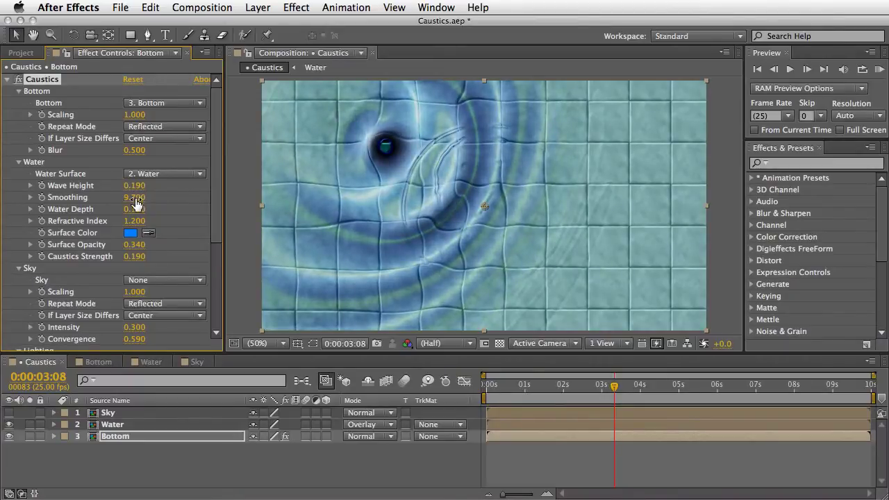
{"action": "left_click_drag", "start_coordinate": [132, 256], "coordinate": [125, 257]}
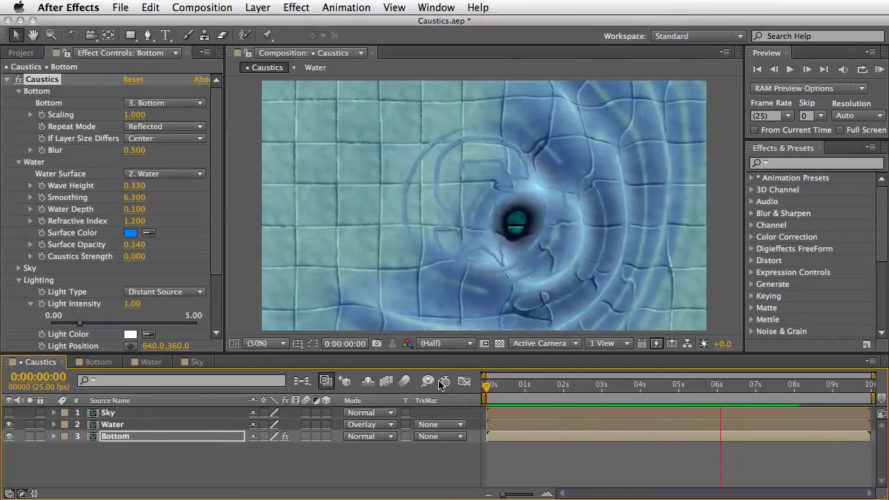
Step: Try a Point Source light, revert to Distant Source, and raise Surface Opacity to 1
{"action": "key", "text": "space"}
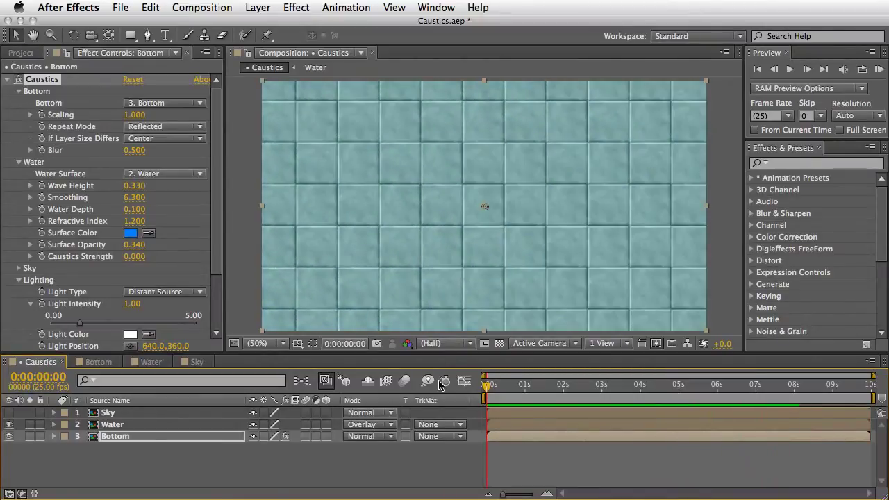
{"action": "left_click", "coordinate": [672, 385]}
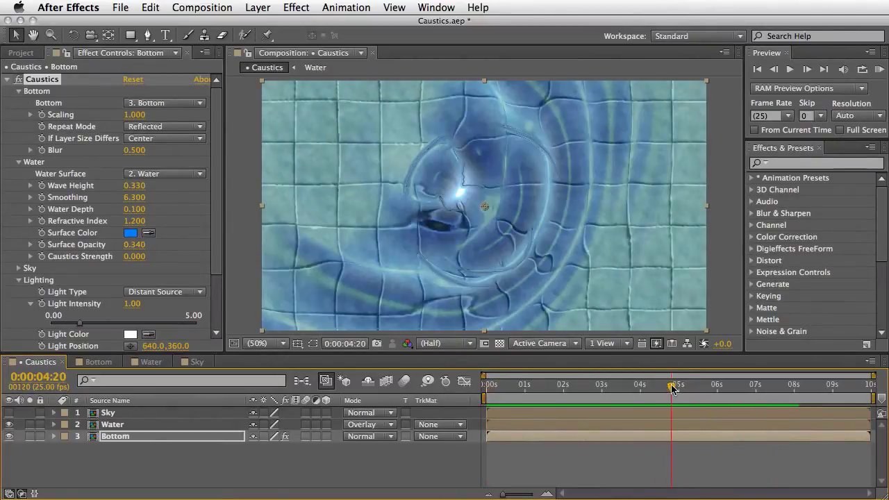
{"action": "left_click", "coordinate": [128, 295]}
{"action": "left_click", "coordinate": [160, 302]}
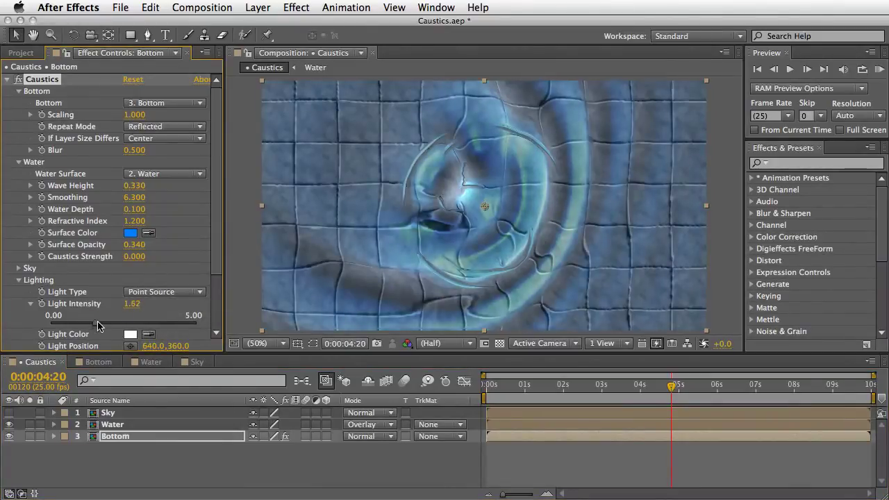
{"action": "left_click_drag", "start_coordinate": [82, 326], "coordinate": [50, 326]}
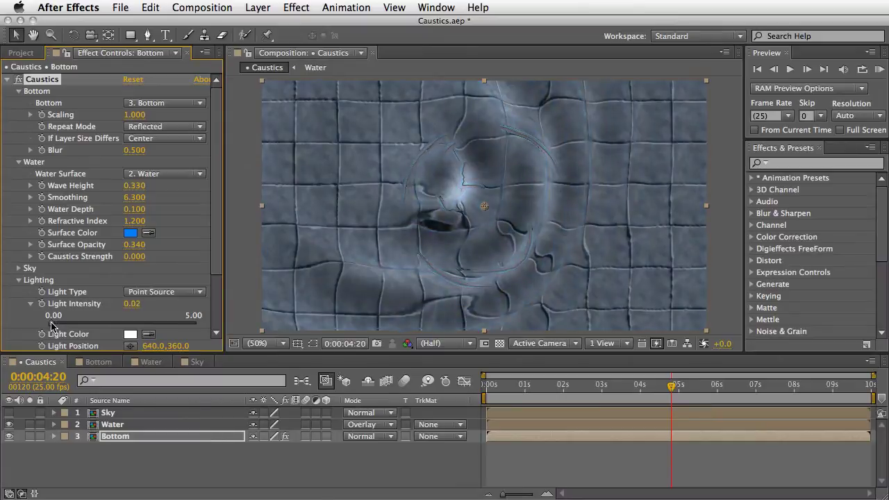
{"action": "key", "text": "ctrl+z"}
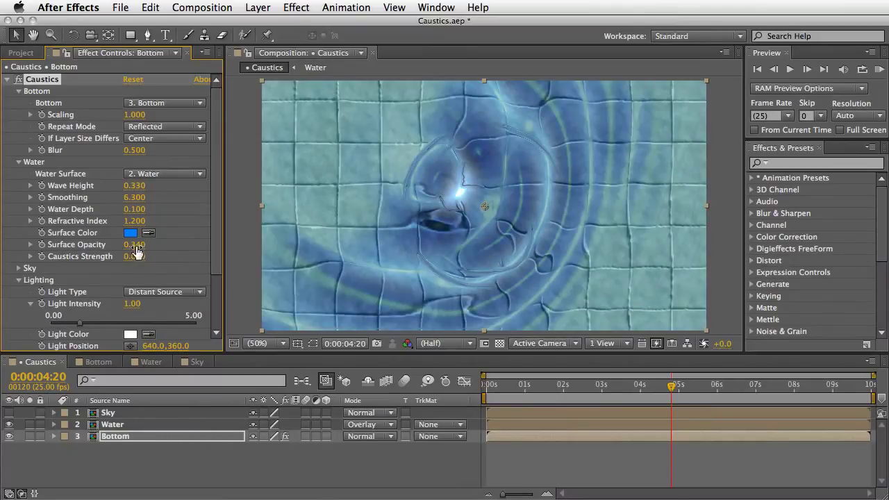
{"action": "mouse_move", "coordinate": [123, 247]}
{"action": "left_mouse_down"}
{"action": "mouse_move", "coordinate": [132, 254]}
{"action": "mouse_move", "coordinate": [231, 237]}
{"action": "left_mouse_up"}
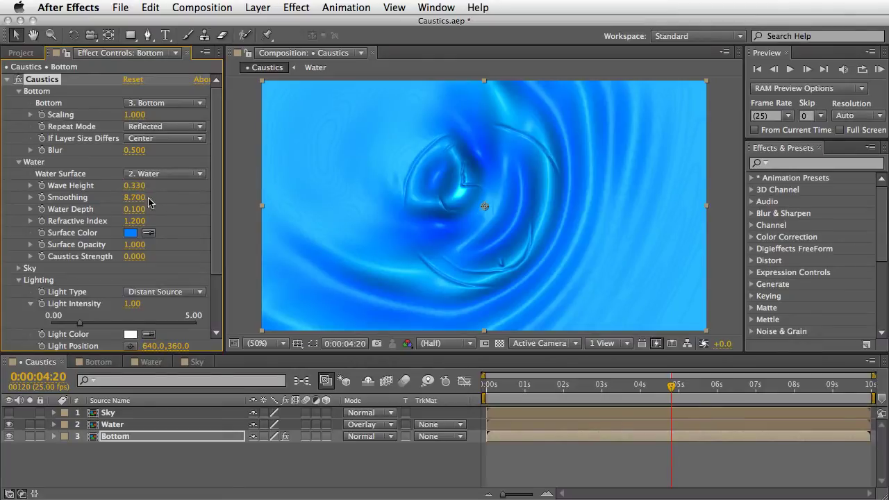
Step: Preview the caustics result from the start of the animation
{"action": "left_click_drag", "start_coordinate": [488, 387], "coordinate": [471, 387]}
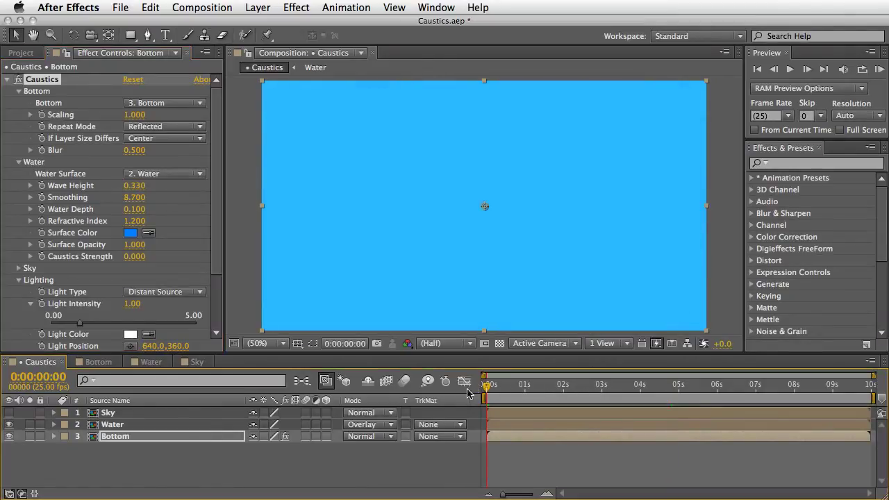
{"action": "key", "text": "space"}
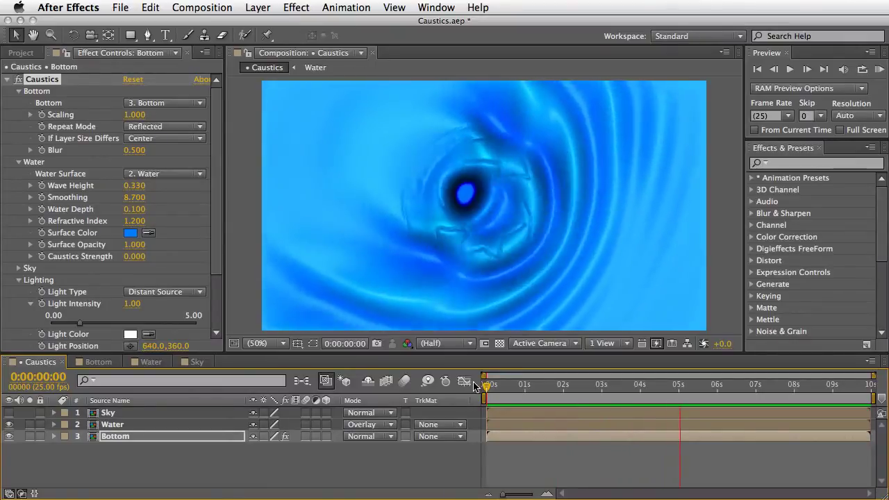
{"action": "left_click", "coordinate": [697, 386]}
Step: Set a darker blue Surface Color and lower Surface Opacity to about 0.58
{"action": "left_click", "coordinate": [130, 233]}
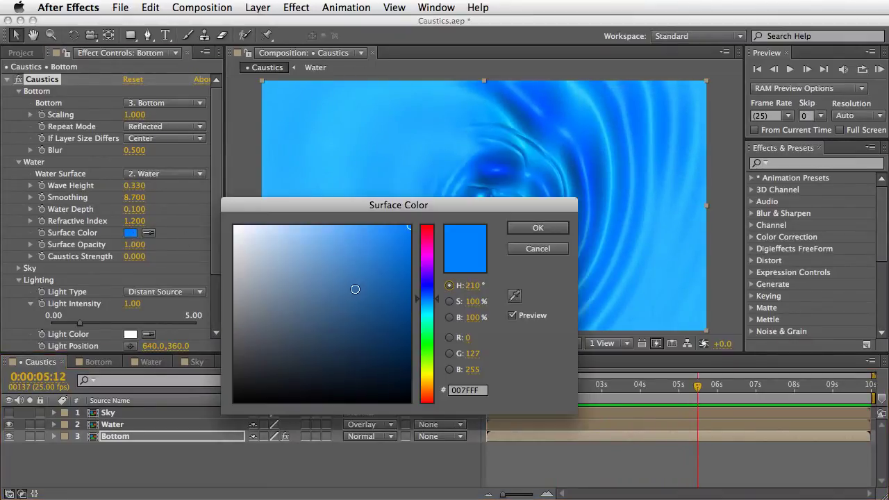
{"action": "left_click", "coordinate": [361, 303]}
{"action": "left_click", "coordinate": [545, 230]}
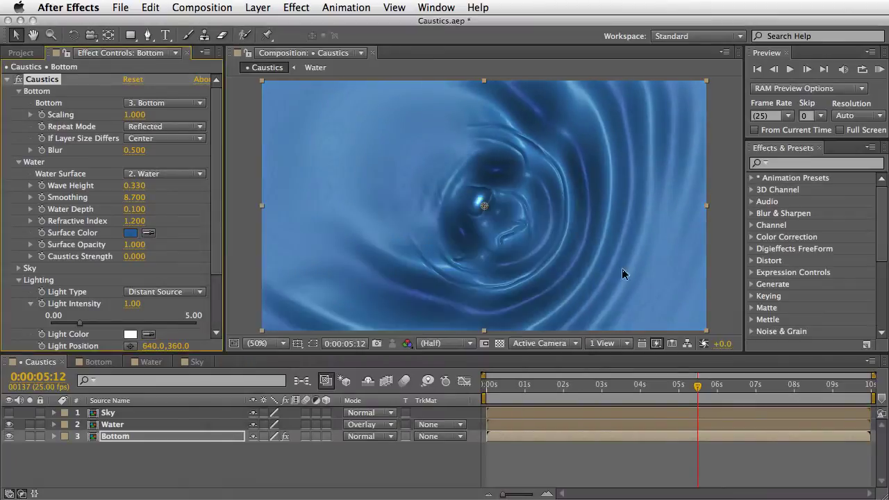
{"action": "mouse_move", "coordinate": [698, 386]}
{"action": "left_mouse_down"}
{"action": "mouse_move", "coordinate": [754, 386]}
{"action": "mouse_move", "coordinate": [701, 387]}
{"action": "left_mouse_up"}
{"action": "mouse_move", "coordinate": [132, 256]}
{"action": "left_mouse_down"}
{"action": "mouse_move", "coordinate": [134, 244]}
{"action": "mouse_move", "coordinate": [122, 245]}
{"action": "left_mouse_up"}
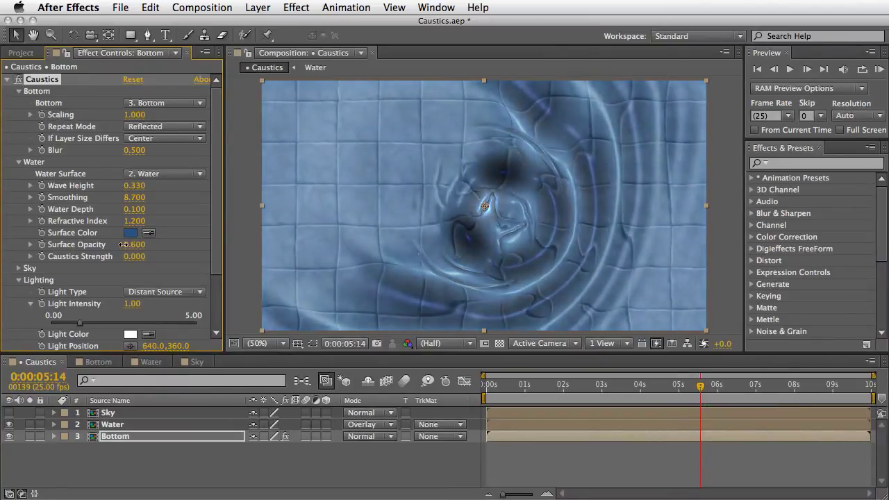
{"action": "mouse_move", "coordinate": [639, 386]}
{"action": "left_mouse_down"}
{"action": "mouse_move", "coordinate": [672, 393]}
{"action": "mouse_move", "coordinate": [656, 389]}
{"action": "left_mouse_up"}
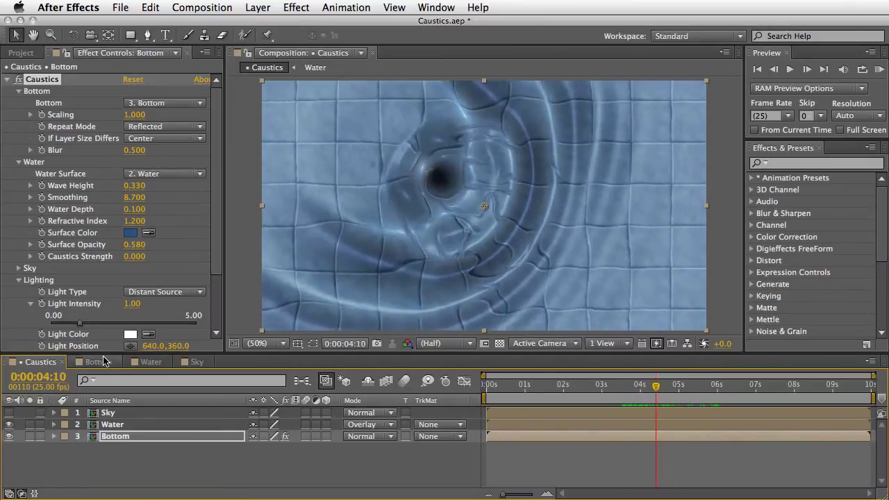
Step: In the Bottom comp, add SternFX above Gray Doubts, make it visible, and set Overlay mode
{"action": "left_click", "coordinate": [97, 362]}
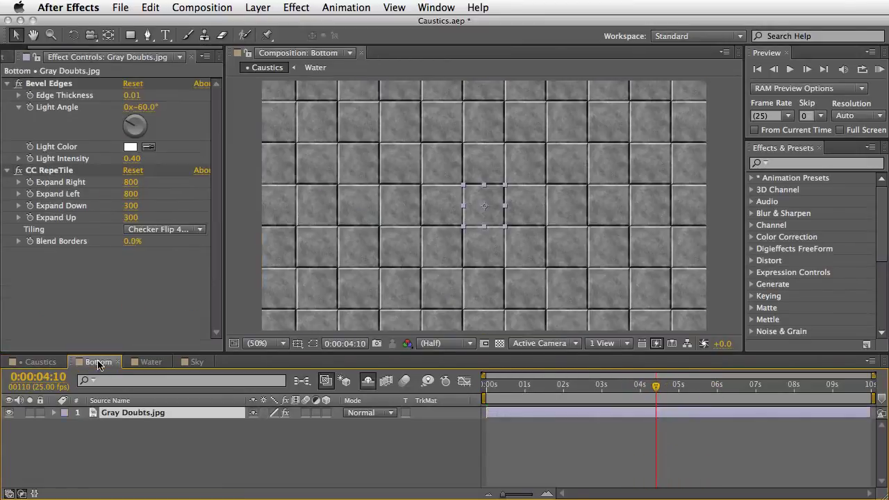
{"action": "left_click", "coordinate": [366, 379]}
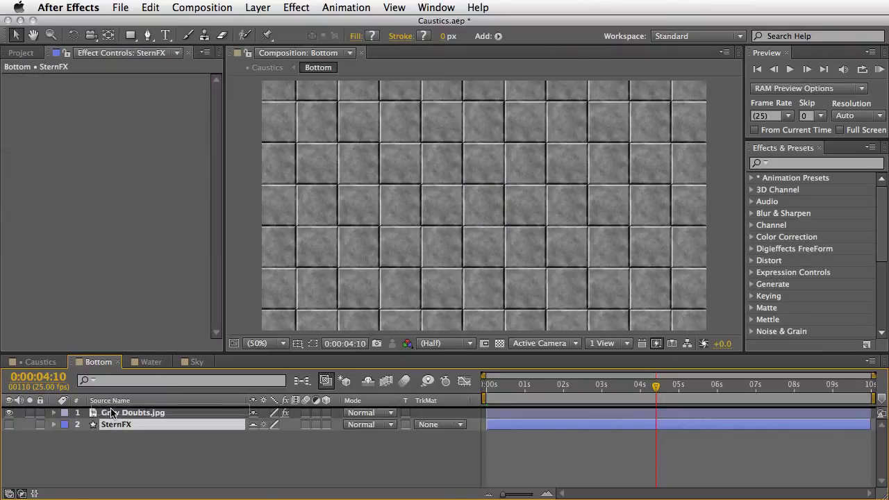
{"action": "left_click_drag", "start_coordinate": [107, 425], "coordinate": [75, 403]}
{"action": "left_click", "coordinate": [9, 412]}
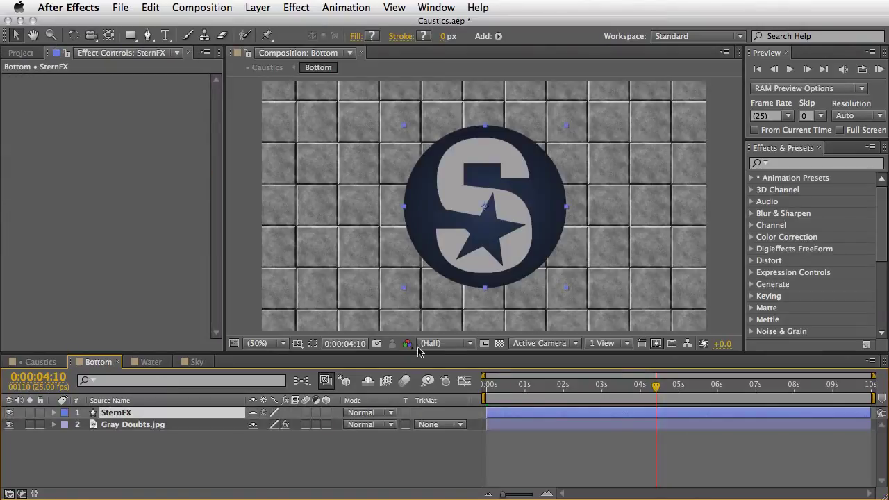
{"action": "key", "text": "t"}
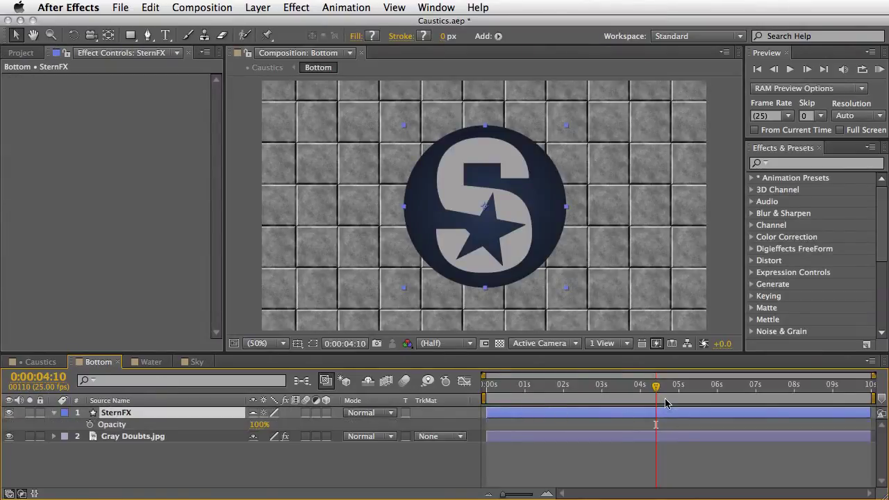
{"action": "left_click_drag", "start_coordinate": [657, 386], "coordinate": [601, 388]}
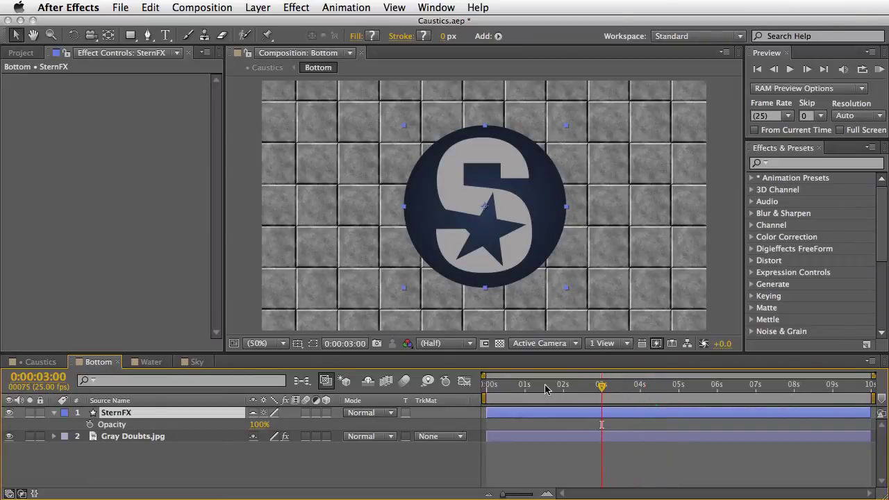
{"action": "left_click", "coordinate": [368, 413]}
{"action": "left_click", "coordinate": [408, 322]}
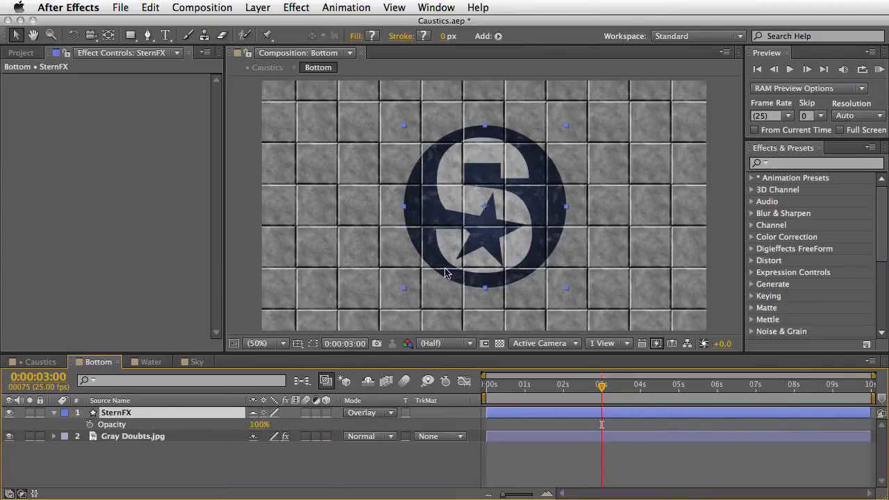
Step: Set the logo's Opacity to 50%, then keyframe it at 0% at two seconds
{"action": "left_click", "coordinate": [256, 424]}
{"action": "type", "text": "50"}
{"action": "key", "text": "Return"}
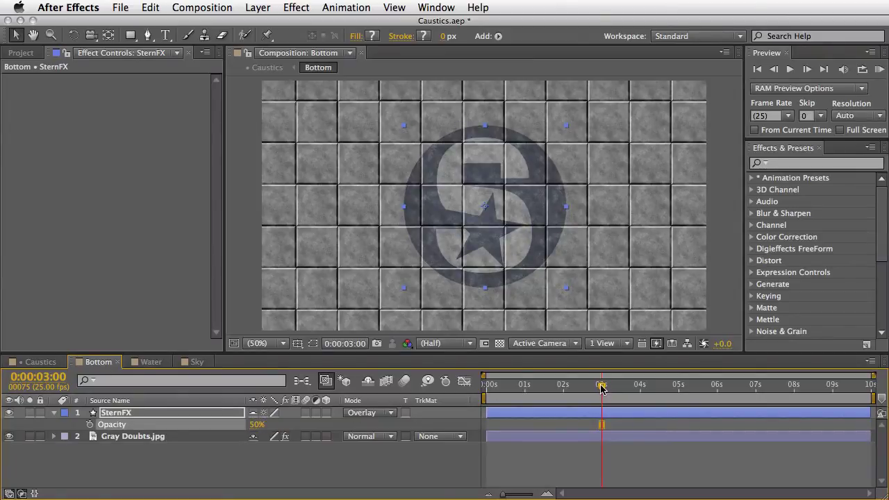
{"action": "left_click_drag", "start_coordinate": [601, 387], "coordinate": [559, 389]}
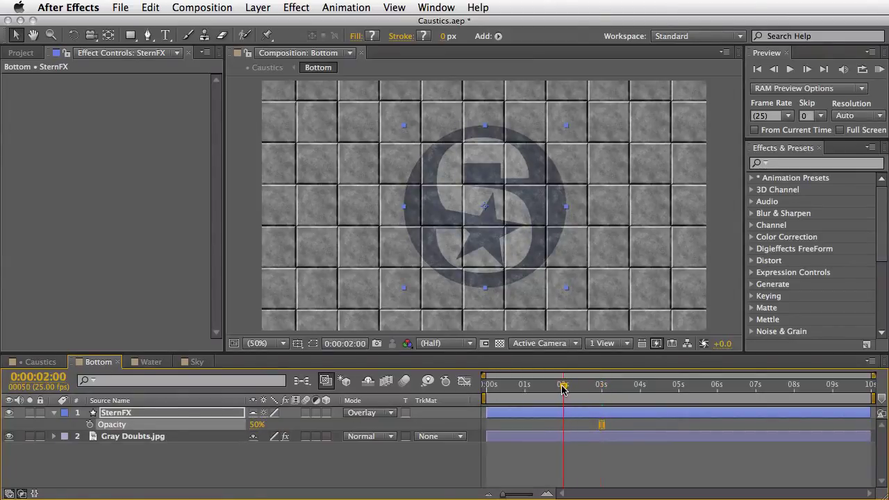
{"action": "left_click", "coordinate": [89, 424]}
{"action": "left_click_drag", "start_coordinate": [253, 424], "coordinate": [171, 424]}
Step: Add a 50% Opacity keyframe at 3:13 and fade back to 0% around 6:21
{"action": "left_click_drag", "start_coordinate": [605, 387], "coordinate": [621, 386]}
{"action": "left_click", "coordinate": [253, 425]}
{"action": "type", "text": "0"}
{"action": "key", "text": "Return"}
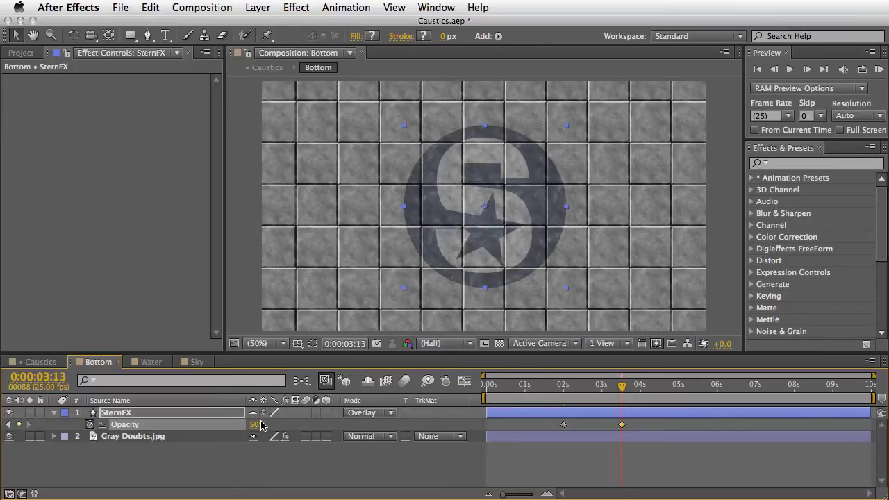
{"action": "left_click_drag", "start_coordinate": [624, 387], "coordinate": [695, 386]}
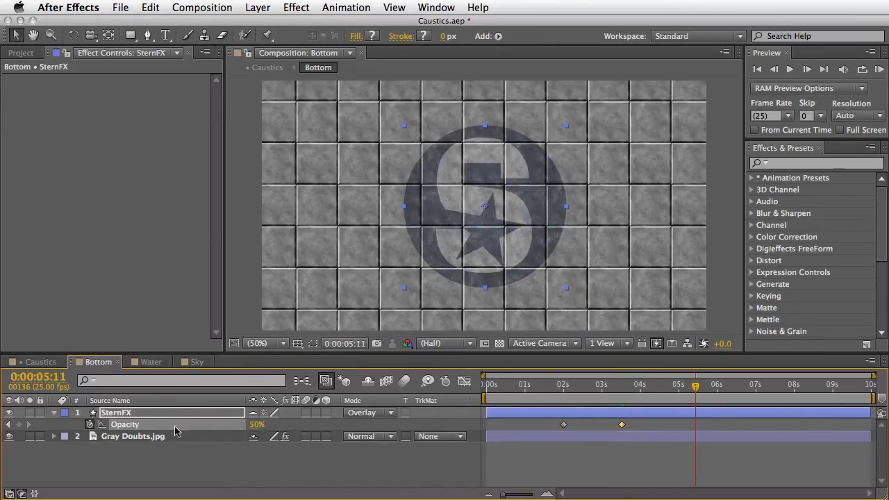
{"action": "left_click_drag", "start_coordinate": [733, 385], "coordinate": [749, 385]}
{"action": "left_click_drag", "start_coordinate": [252, 431], "coordinate": [166, 414]}
Step: Shift the logo's Opacity keyframes later in Bottom, checking the result in the Caustics comp
{"action": "left_click", "coordinate": [40, 362]}
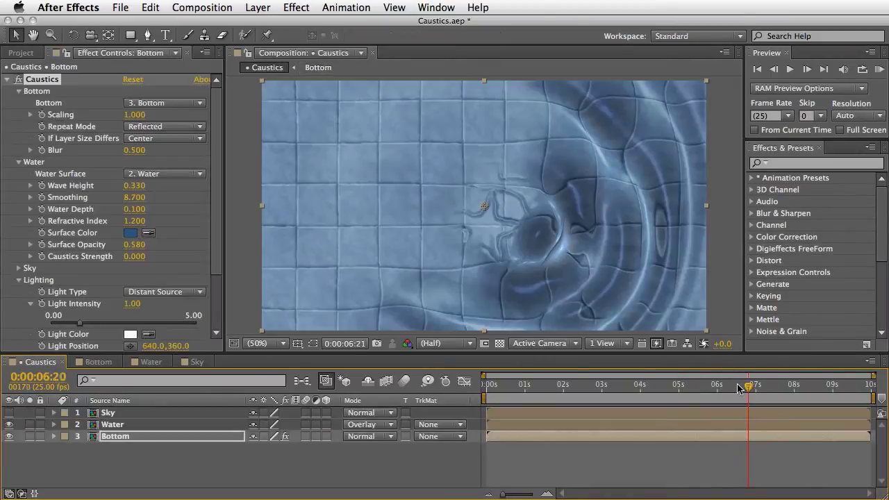
{"action": "mouse_move", "coordinate": [749, 385]}
{"action": "left_mouse_down"}
{"action": "mouse_move", "coordinate": [606, 370]}
{"action": "mouse_move", "coordinate": [620, 375]}
{"action": "left_mouse_up"}
{"action": "left_click", "coordinate": [98, 362]}
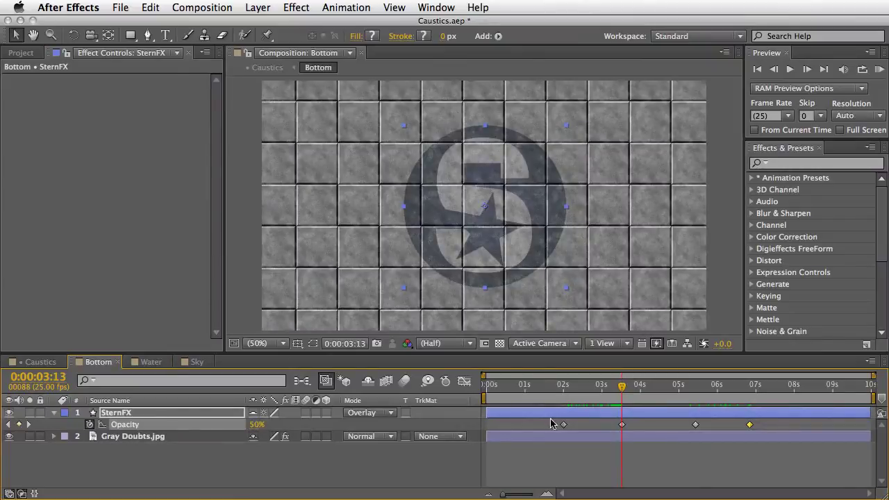
{"action": "mouse_move", "coordinate": [549, 418]}
{"action": "left_mouse_down"}
{"action": "mouse_move", "coordinate": [633, 437]}
{"action": "mouse_move", "coordinate": [662, 430]}
{"action": "left_mouse_up"}
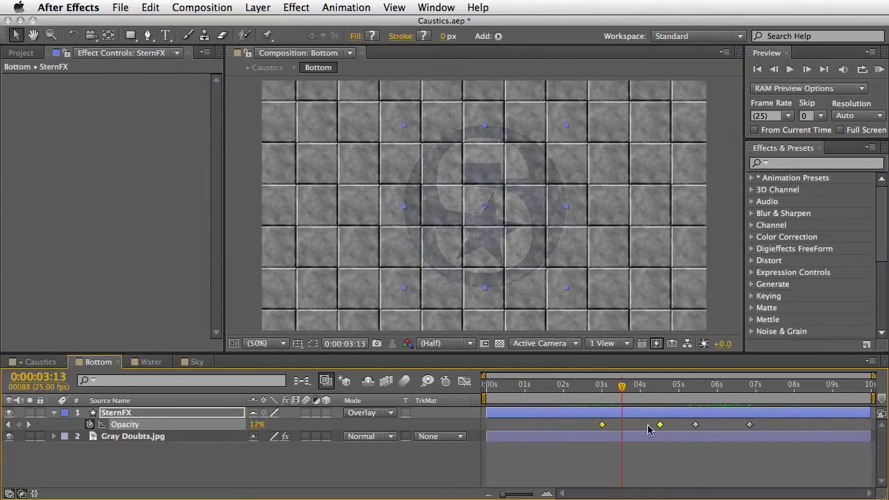
{"action": "left_click", "coordinate": [642, 429]}
{"action": "left_click_drag", "start_coordinate": [601, 424], "coordinate": [616, 424]}
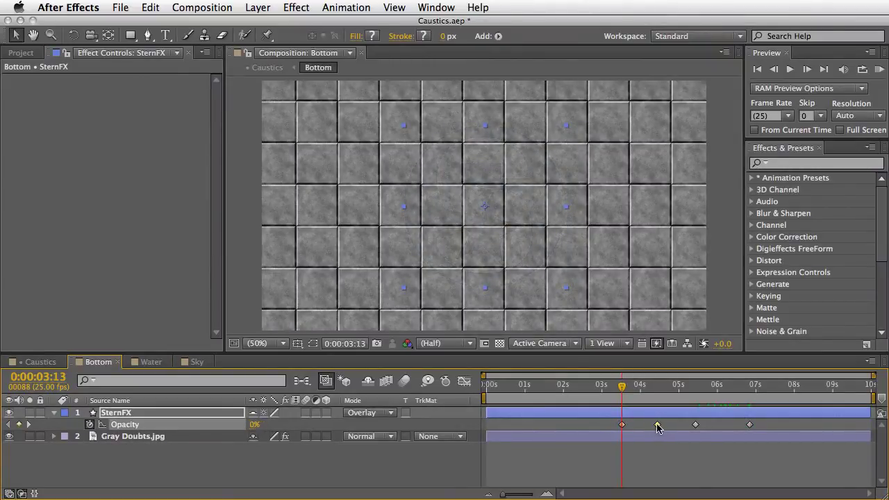
{"action": "left_click", "coordinate": [710, 426]}
{"action": "left_click_drag", "start_coordinate": [694, 424], "coordinate": [712, 424]}
{"action": "left_click", "coordinate": [40, 361]}
{"action": "mouse_move", "coordinate": [624, 392]}
{"action": "left_mouse_down"}
{"action": "mouse_move", "coordinate": [790, 393]}
{"action": "mouse_move", "coordinate": [448, 385]}
{"action": "left_mouse_up"}
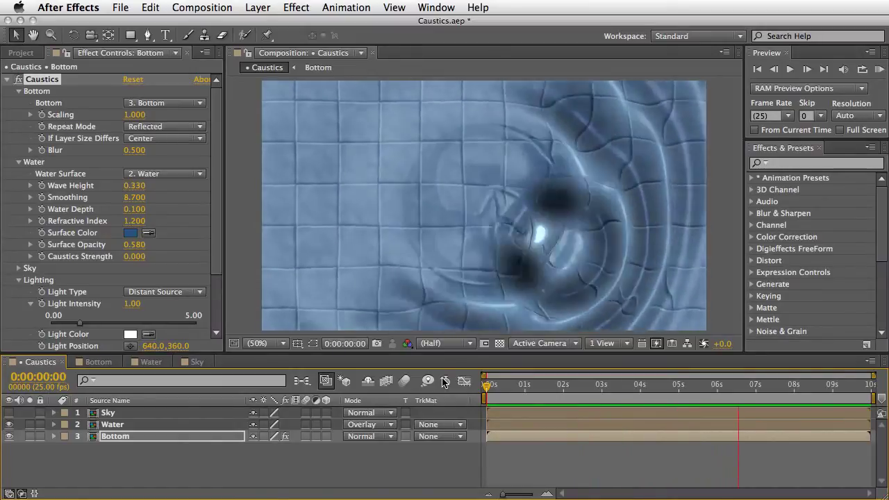
Step: Stop the caustics animation preview
{"action": "key", "text": "space"}
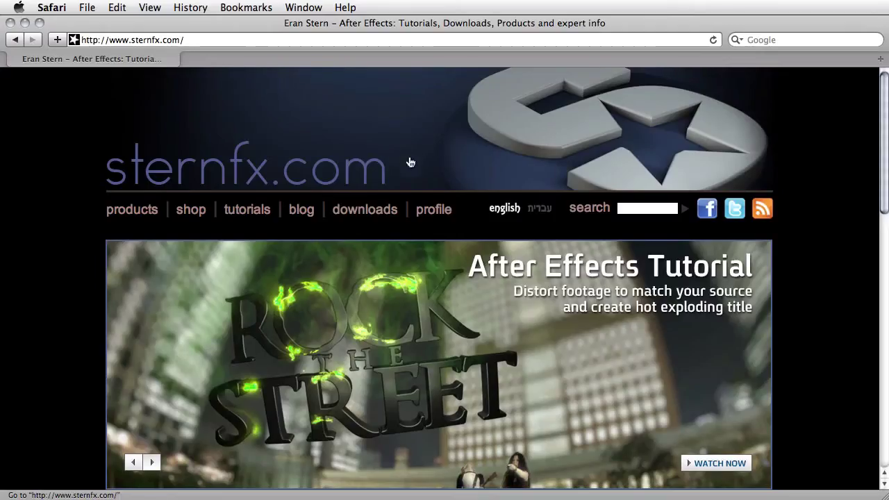
Step: Search sternfx.com for 'caustics' and open the Motion Design with After Effects page
{"action": "left_click", "coordinate": [624, 209]}
{"action": "type", "text": "caustics"}
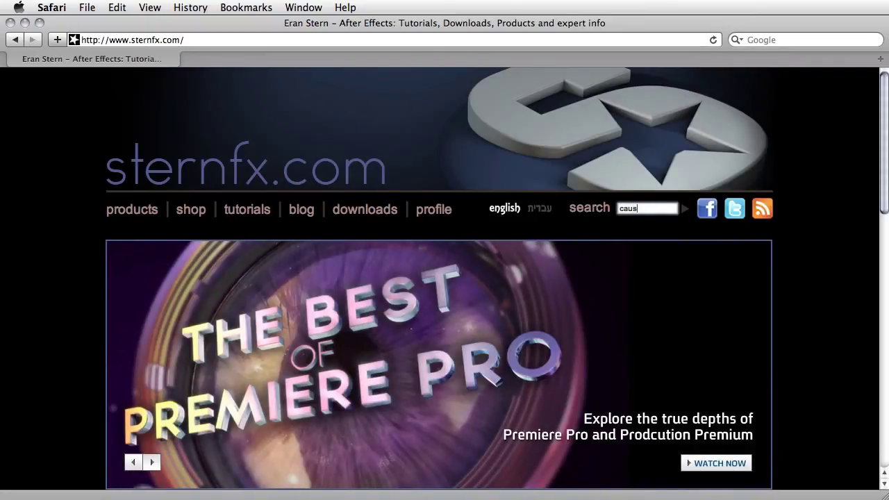
{"action": "key", "text": "Return"}
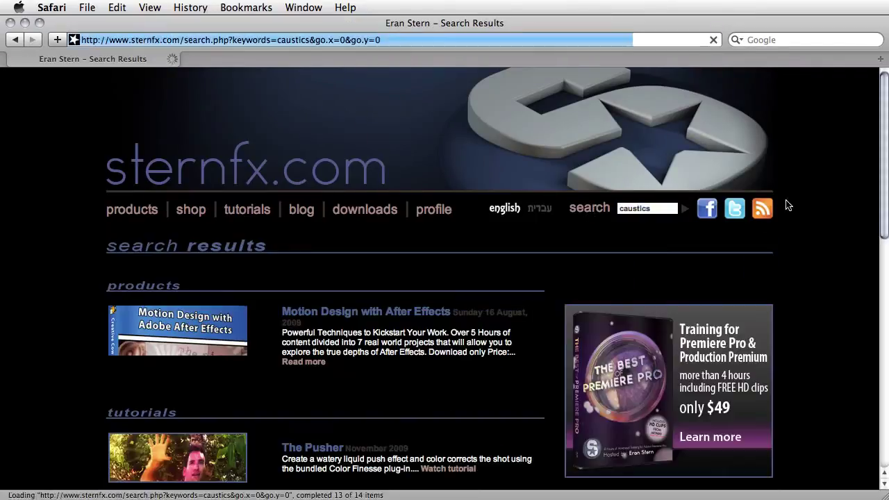
{"action": "left_click_drag", "start_coordinate": [882, 135], "coordinate": [881, 222]}
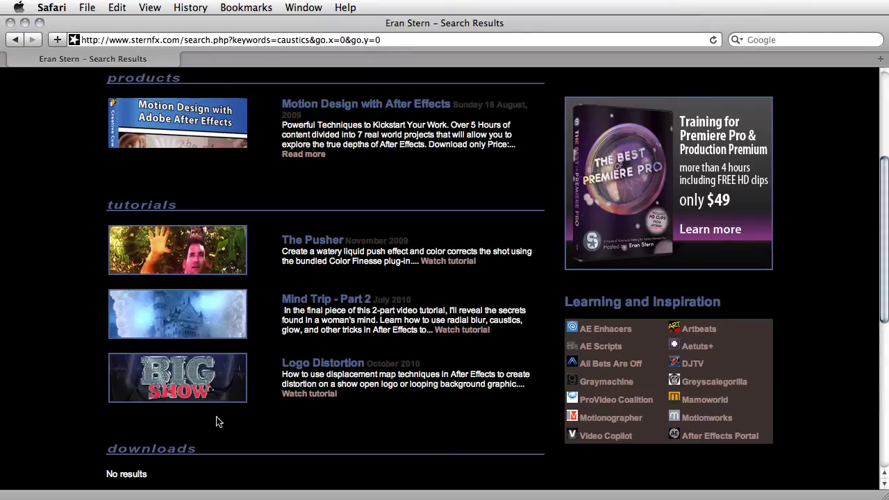
{"action": "left_click", "coordinate": [194, 126]}
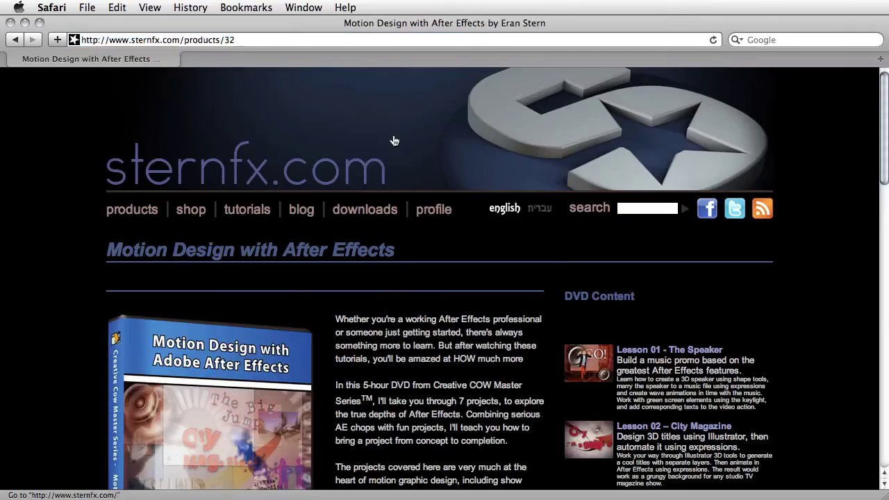
{"action": "scroll", "coordinate": [775, 235], "scroll_direction": "down", "scroll_amount": 10}
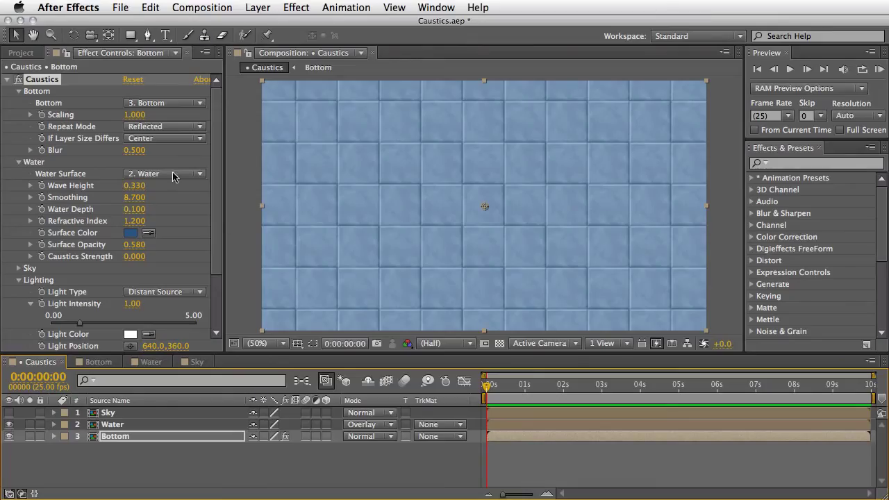
Step: Open the Liquid Logo comp from the Source Files folder and RAM-preview it
{"action": "left_click", "coordinate": [21, 53]}
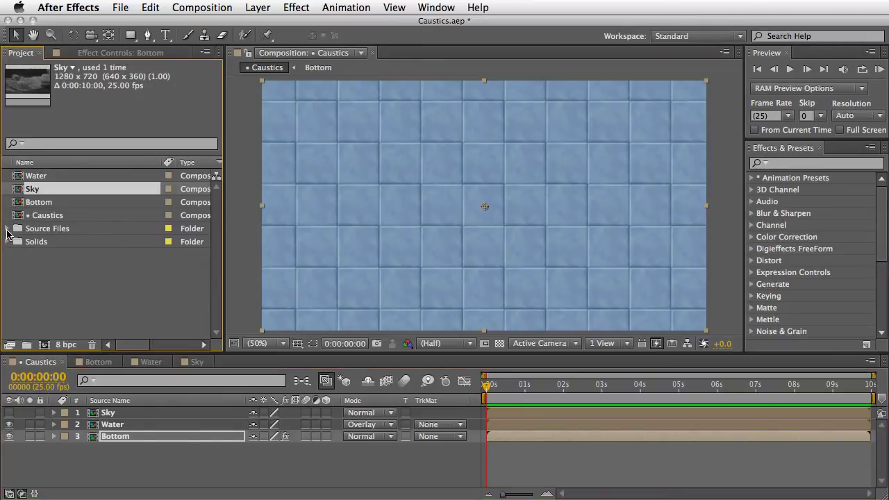
{"action": "left_click", "coordinate": [7, 230]}
{"action": "left_click", "coordinate": [33, 255]}
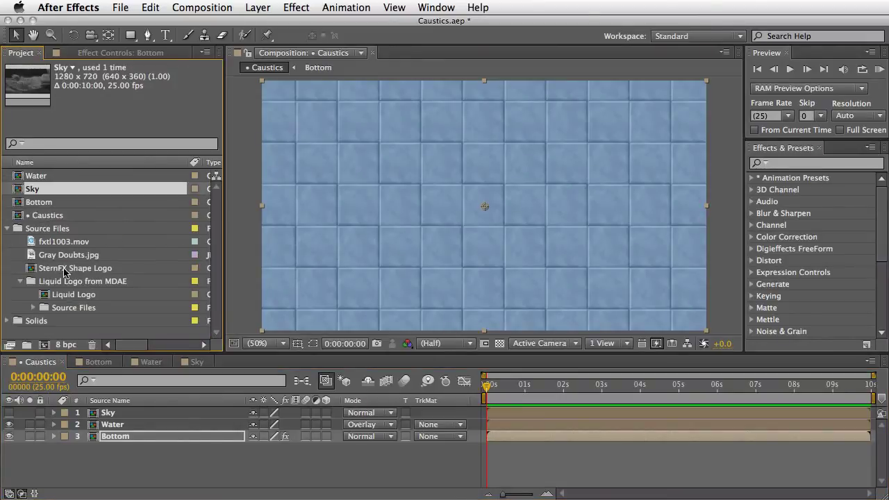
{"action": "double_click", "coordinate": [43, 296]}
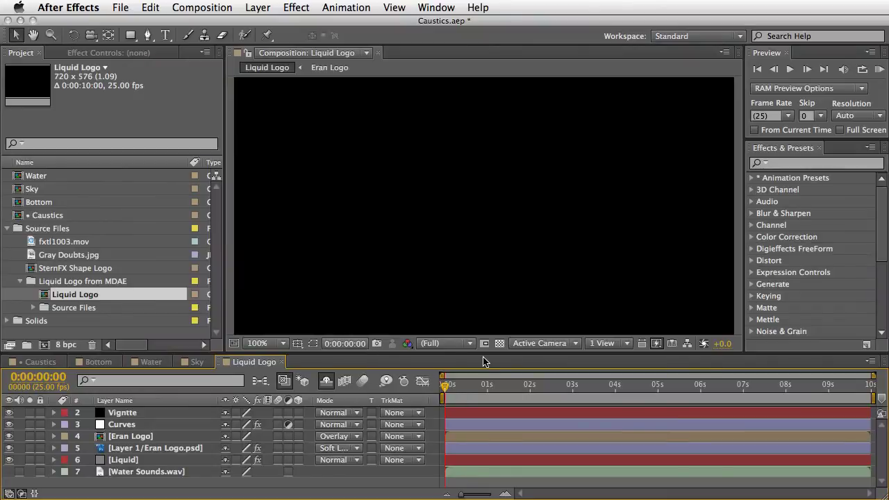
{"action": "key", "text": "KP_0"}
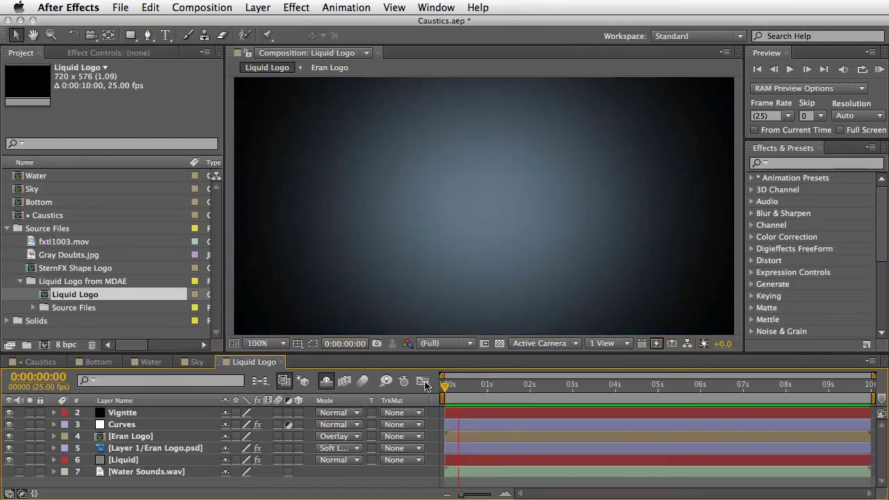
{"action": "key", "text": "grave"}
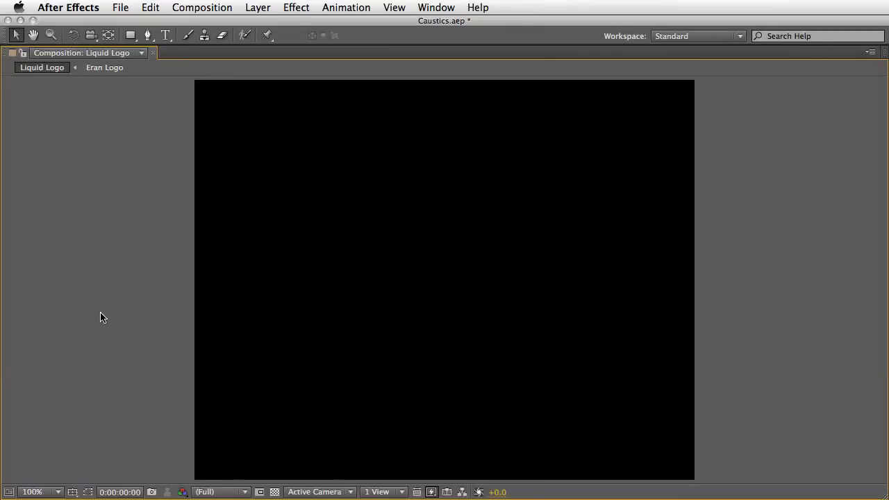